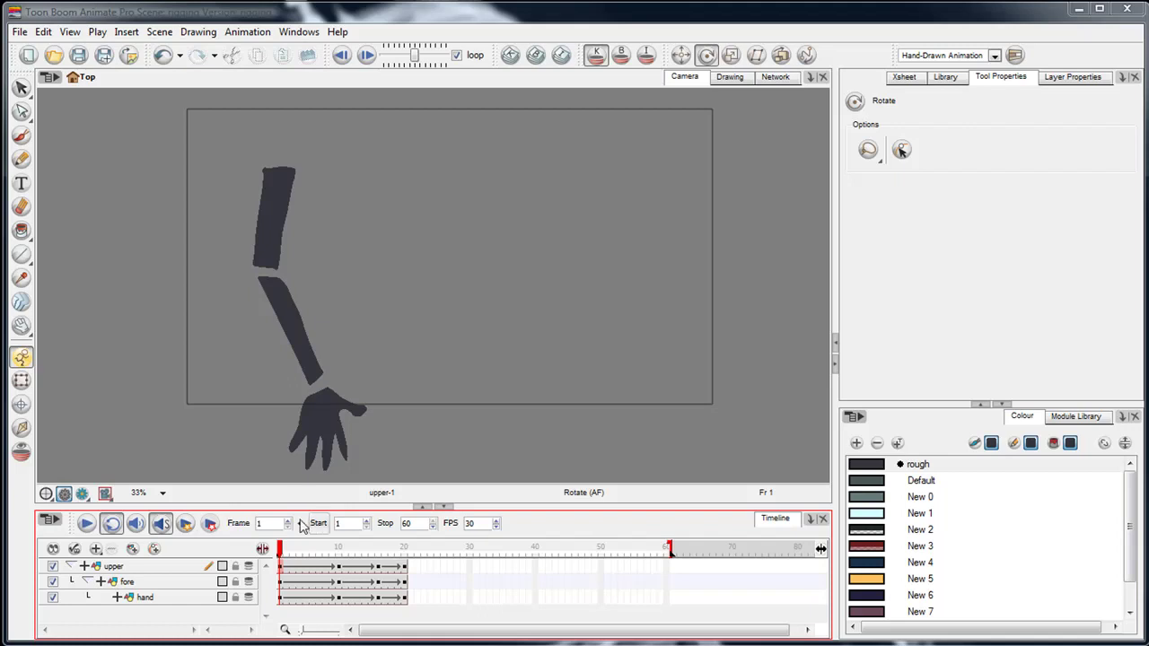
- Examine the upper, fore and hand layers one by one to see how the arm parts are parented to each other
mouse_move(285, 550)
mouse_down()
mouse_move(403, 549)
mouse_move(280, 549)
mouse_up()
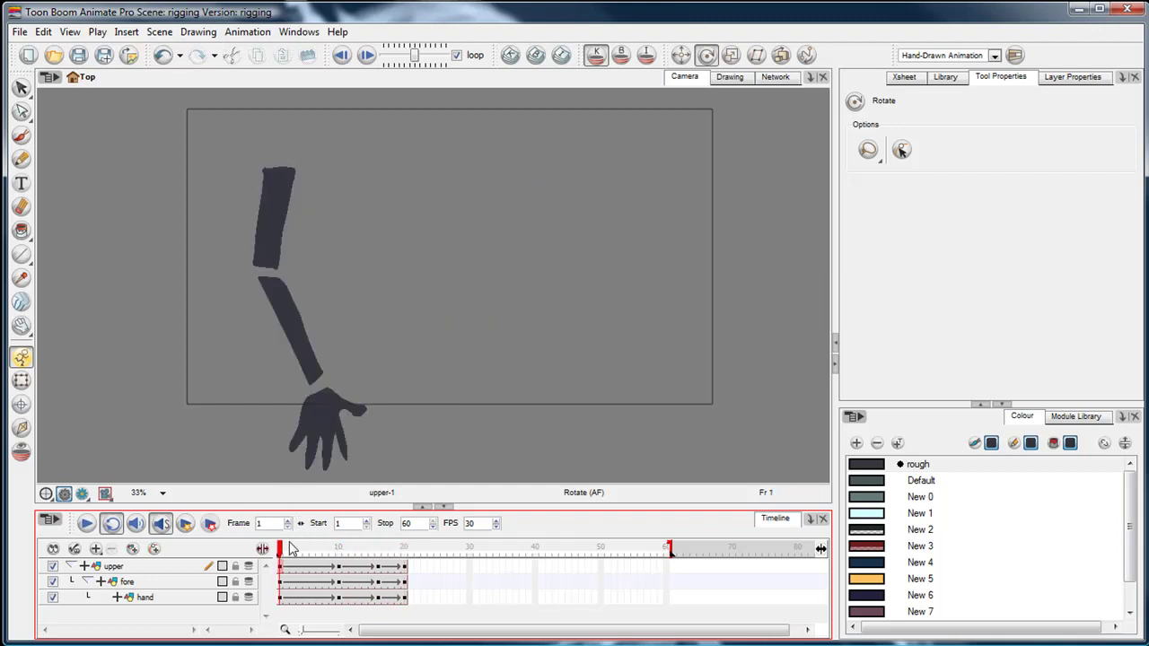
click(179, 567)
click(143, 582)
click(153, 597)
click(155, 582)
click(155, 571)
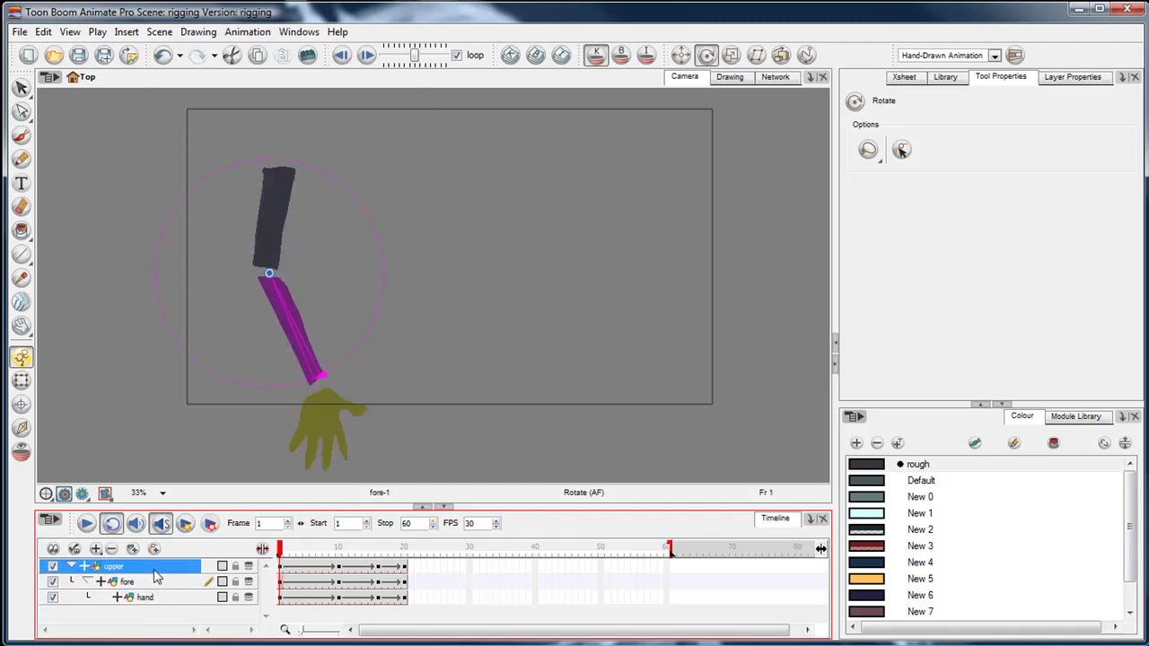
click(157, 582)
click(167, 596)
click(173, 581)
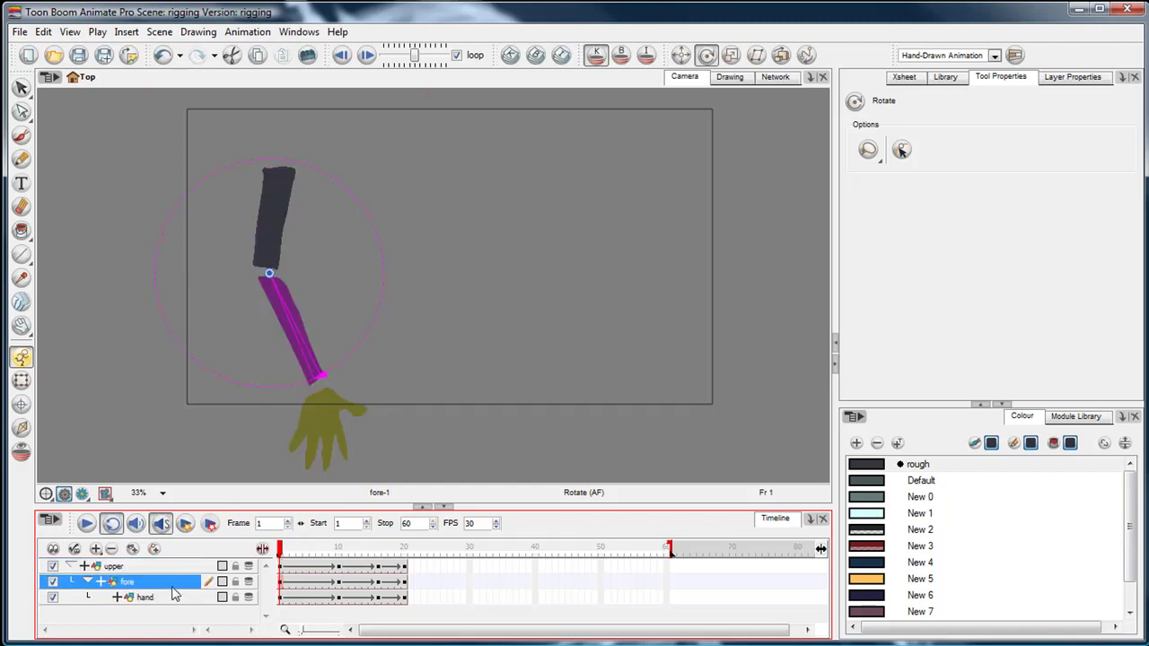
click(175, 594)
key(Escape)
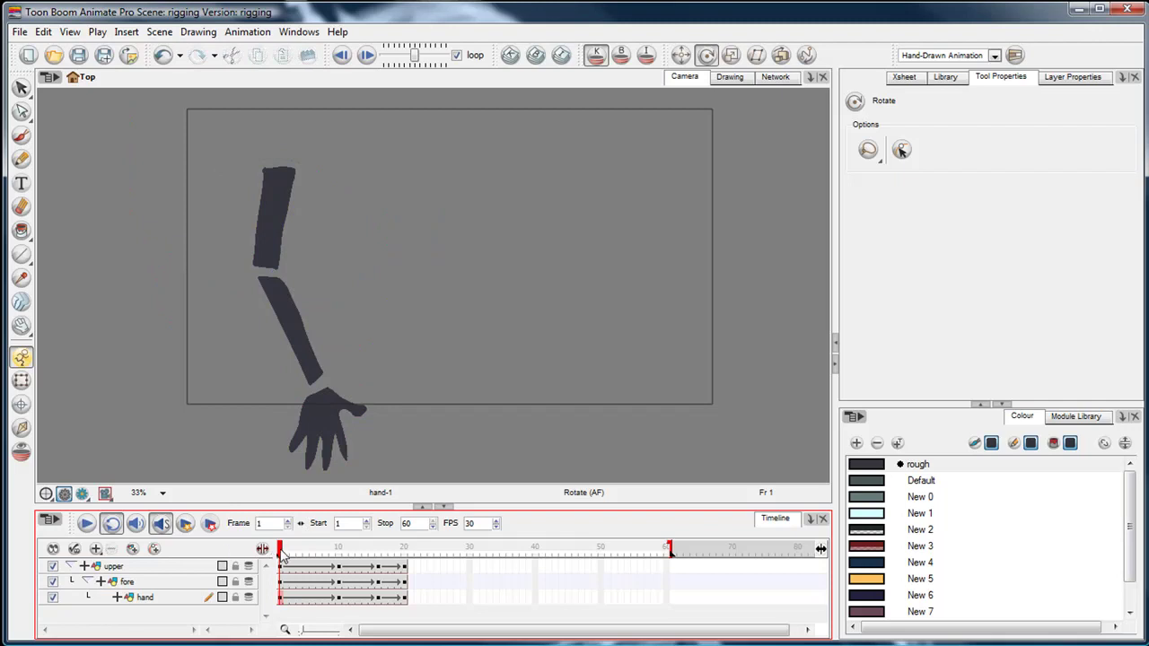
mouse_move(281, 553)
mouse_down()
mouse_move(403, 552)
mouse_move(269, 557)
mouse_up()
click(177, 597)
click(175, 582)
click(172, 567)
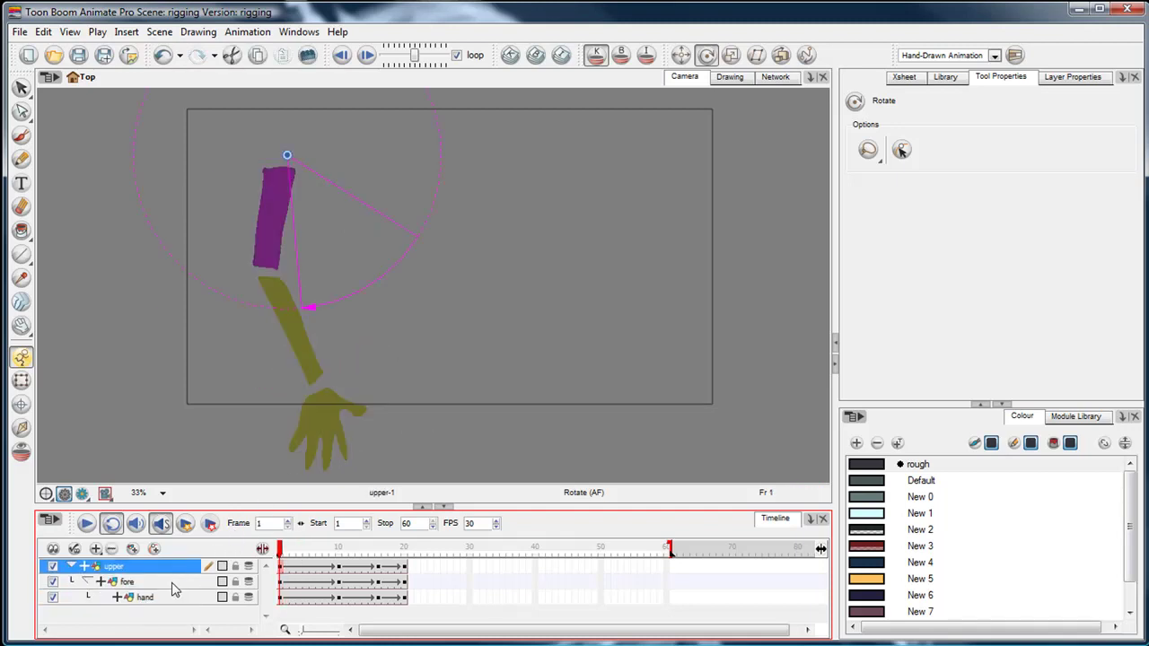
click(175, 597)
click(175, 582)
click(175, 566)
click(179, 597)
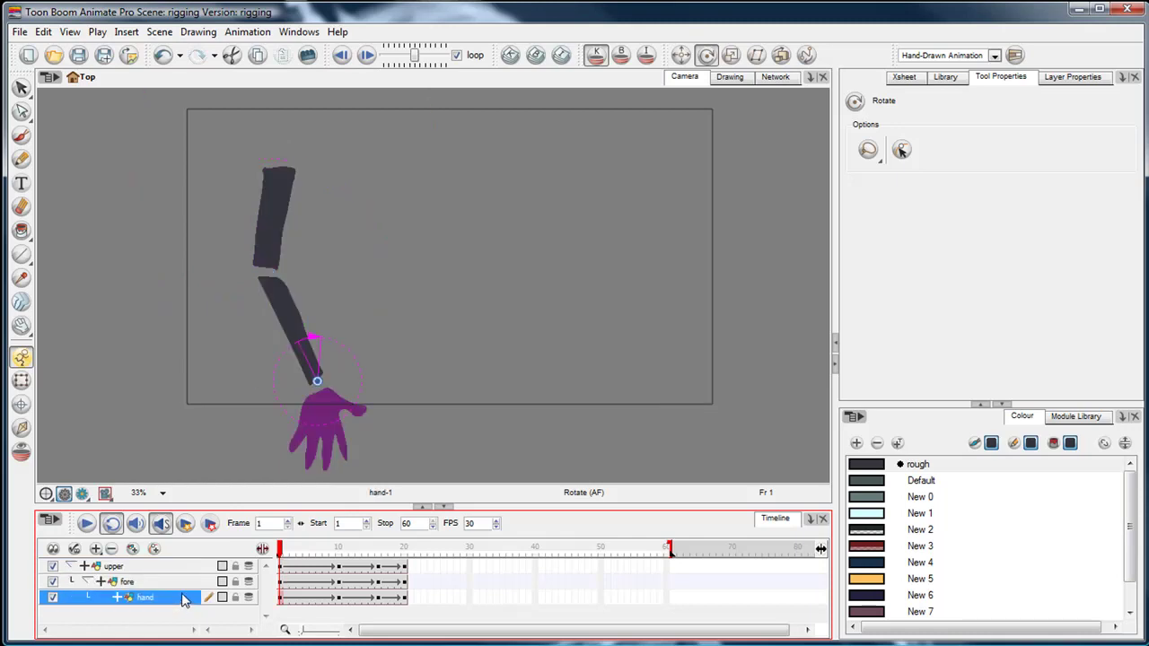
key(Escape)
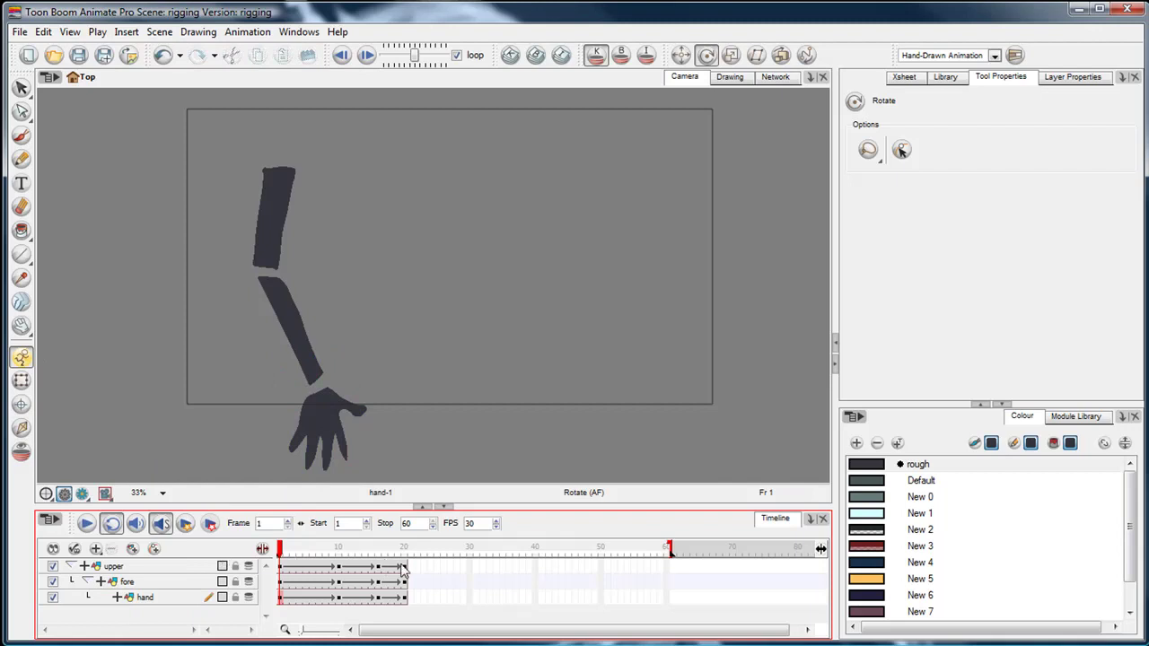
- Delete all keyframes on the upper, fore and hand layers across frames 1 to 20
drag(402, 569, 305, 586)
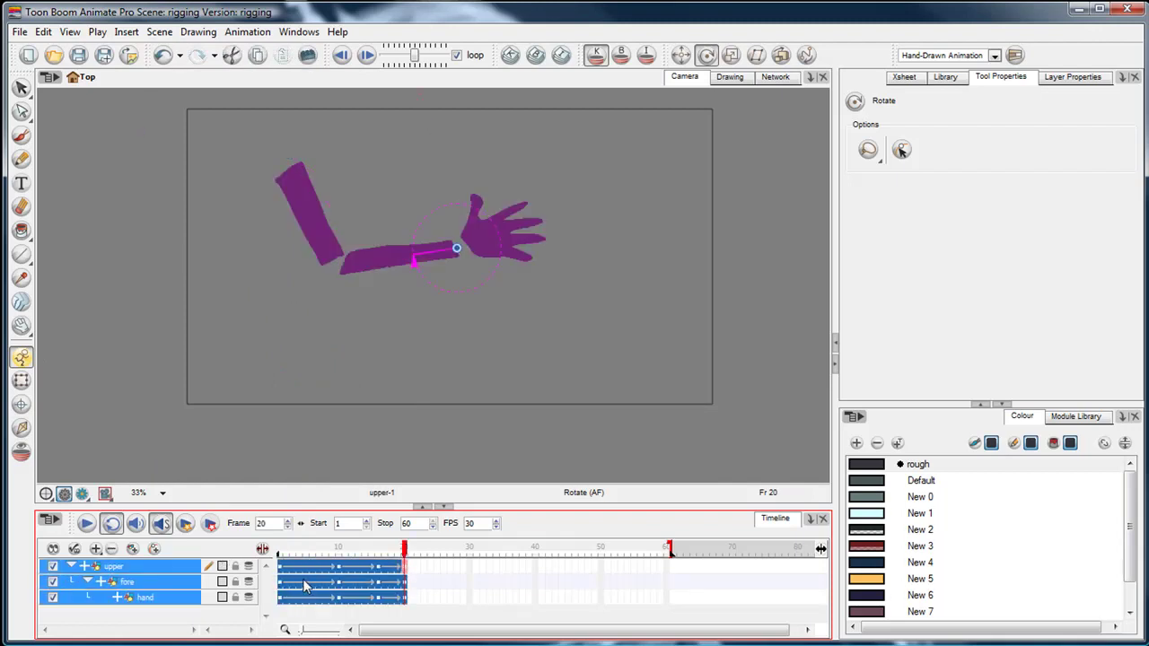
key(Delete)
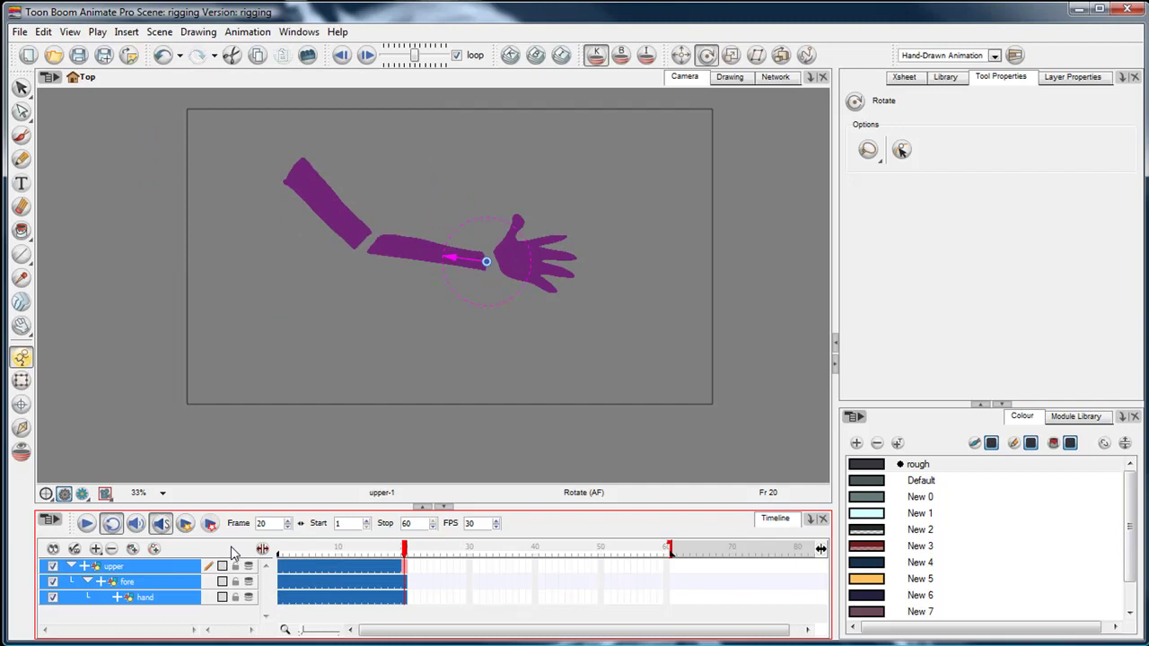
key(Escape)
- Extend the exposure of the upper, fore and hand drawings to frame 60 and return to frame 1
drag(668, 570, 670, 602)
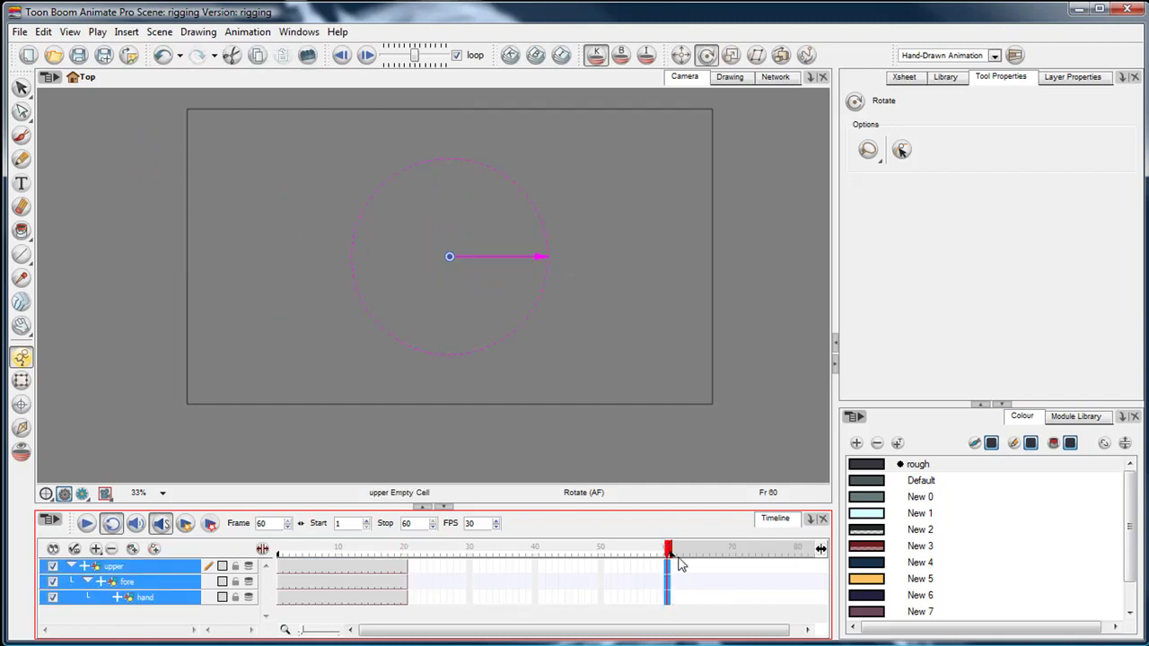
key(F5)
drag(352, 550, 286, 550)
key(Escape)
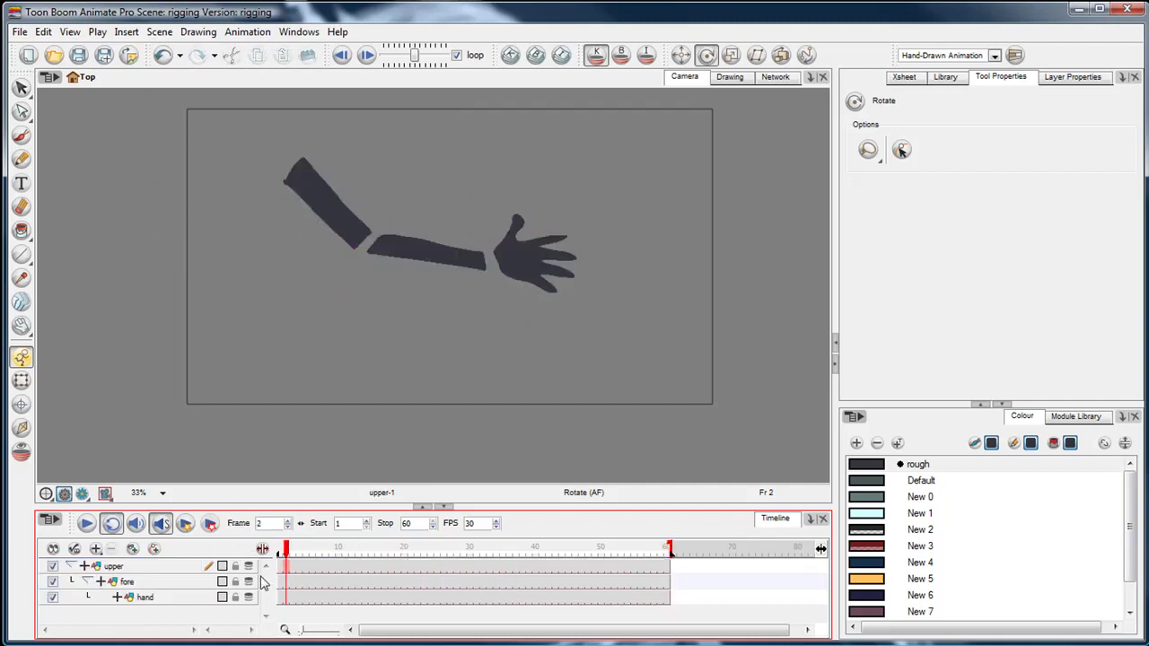
click(135, 568)
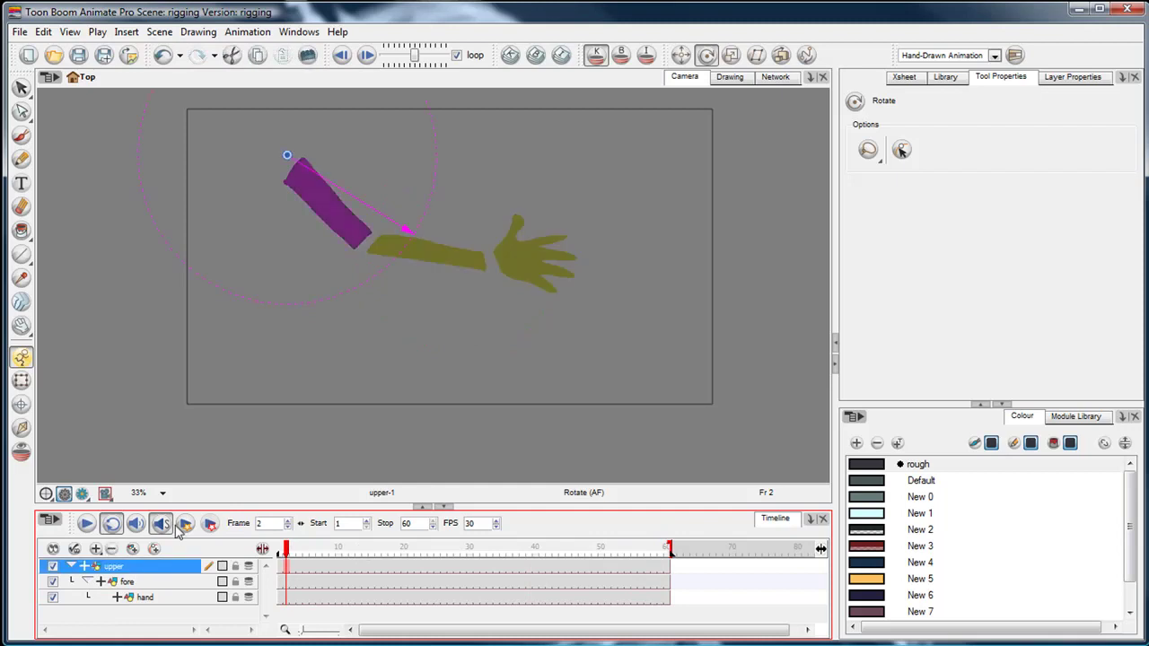
click(155, 282)
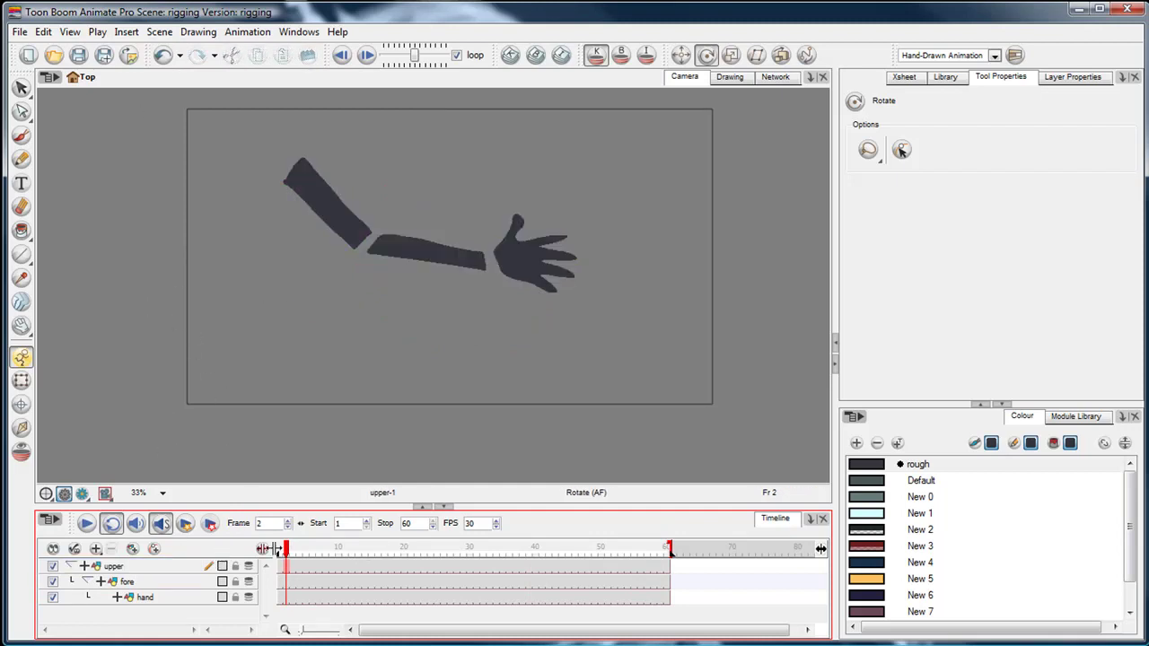
click(278, 549)
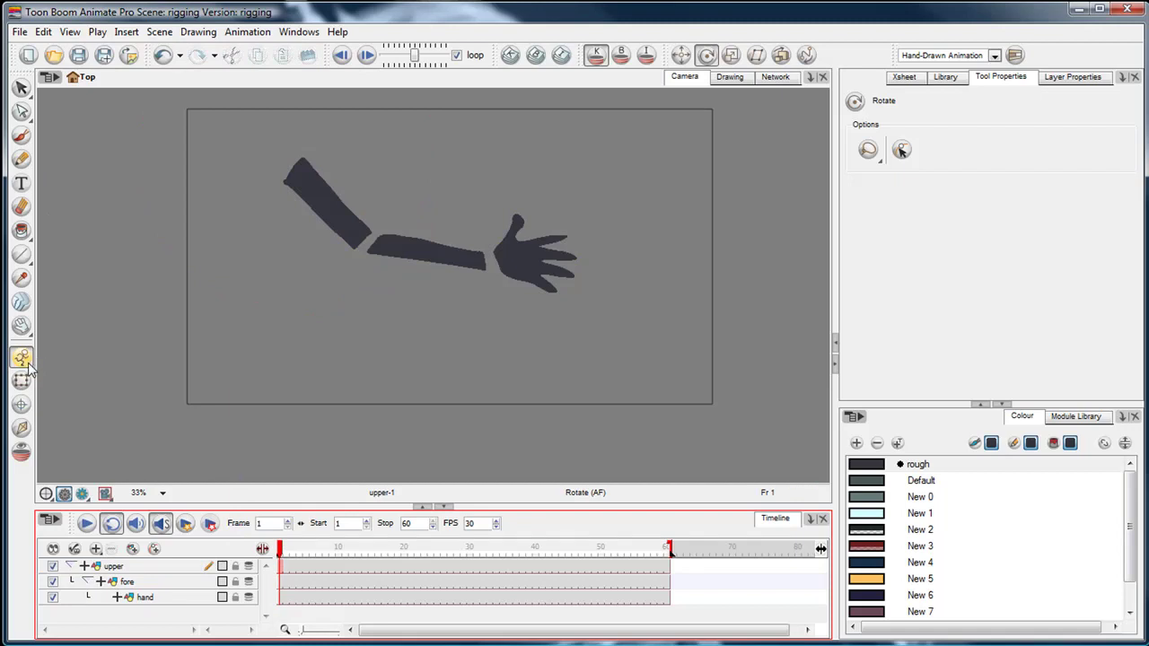
- Activate the Inverse Kinematics tool and select the hand layer to display the arm's bone chain
click(22, 430)
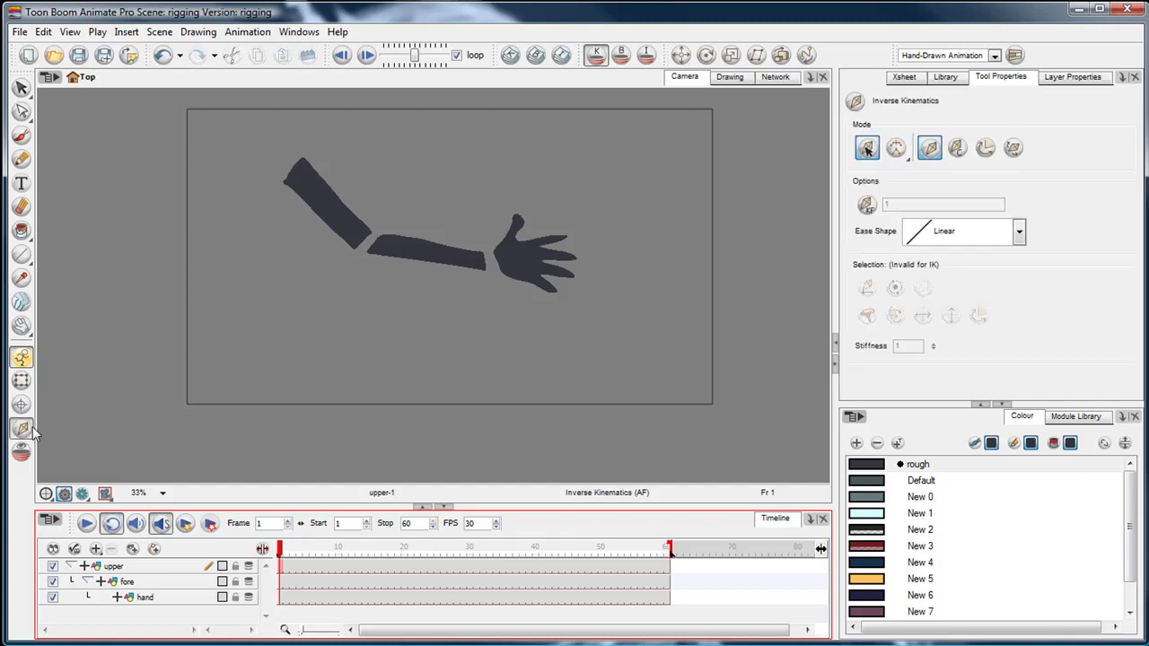
click(281, 600)
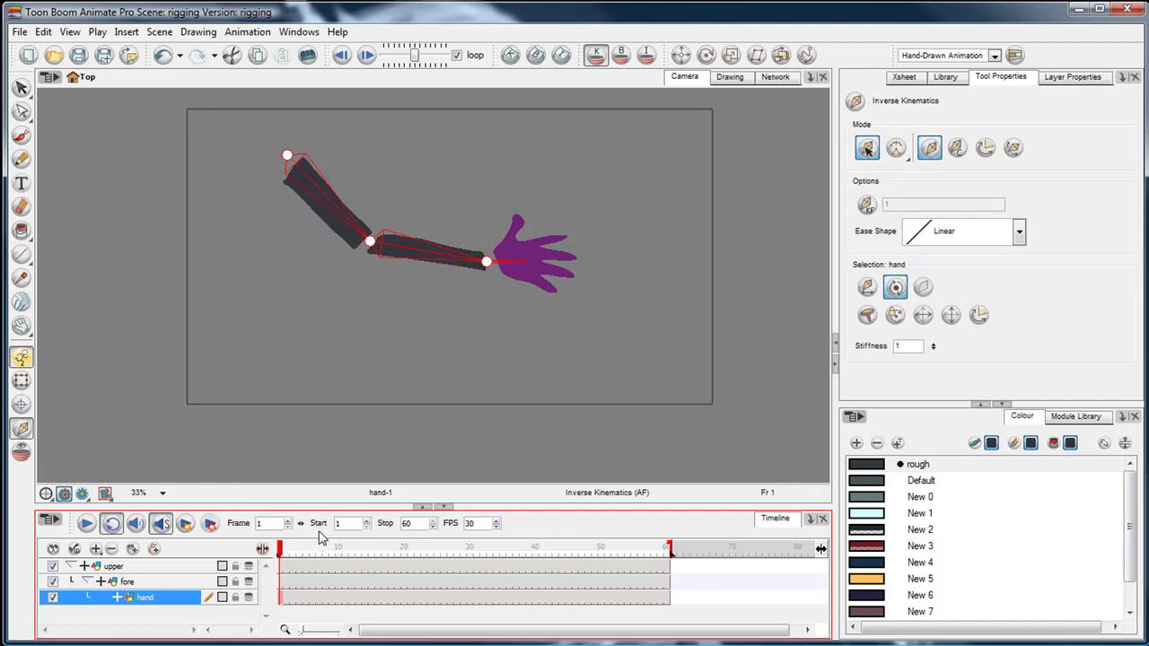
click(284, 570)
click(286, 598)
- Try bending the arm at frame 2 by pulling the hand with Inverse Kinematics, and delete the resulting keyframes
click(530, 258)
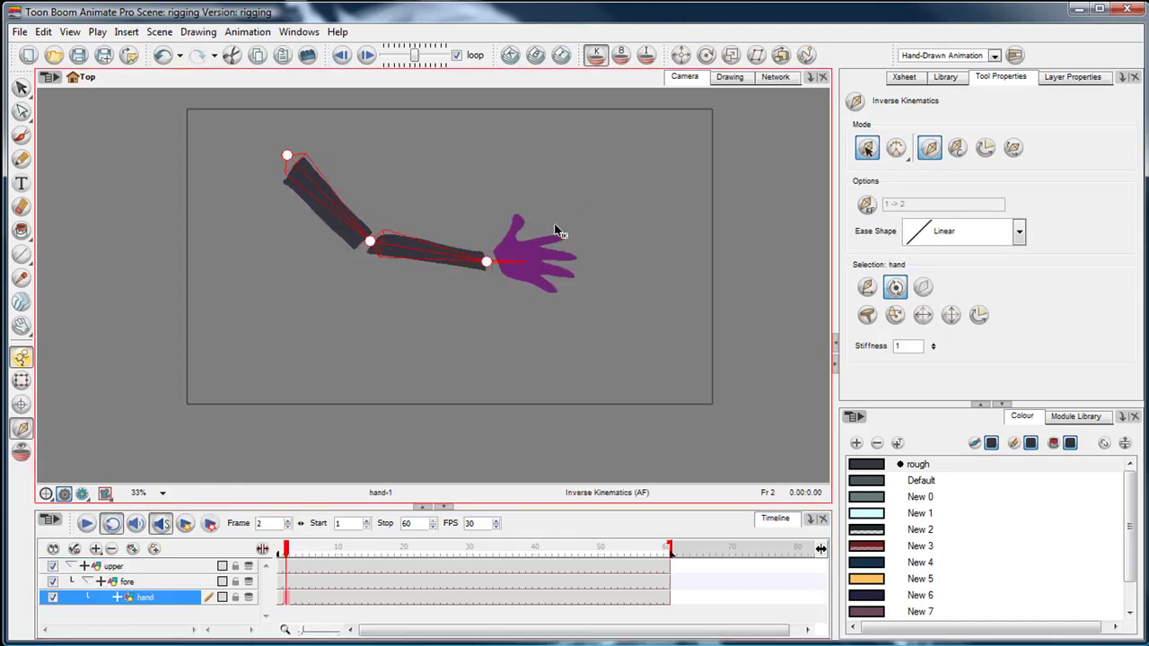
click(519, 254)
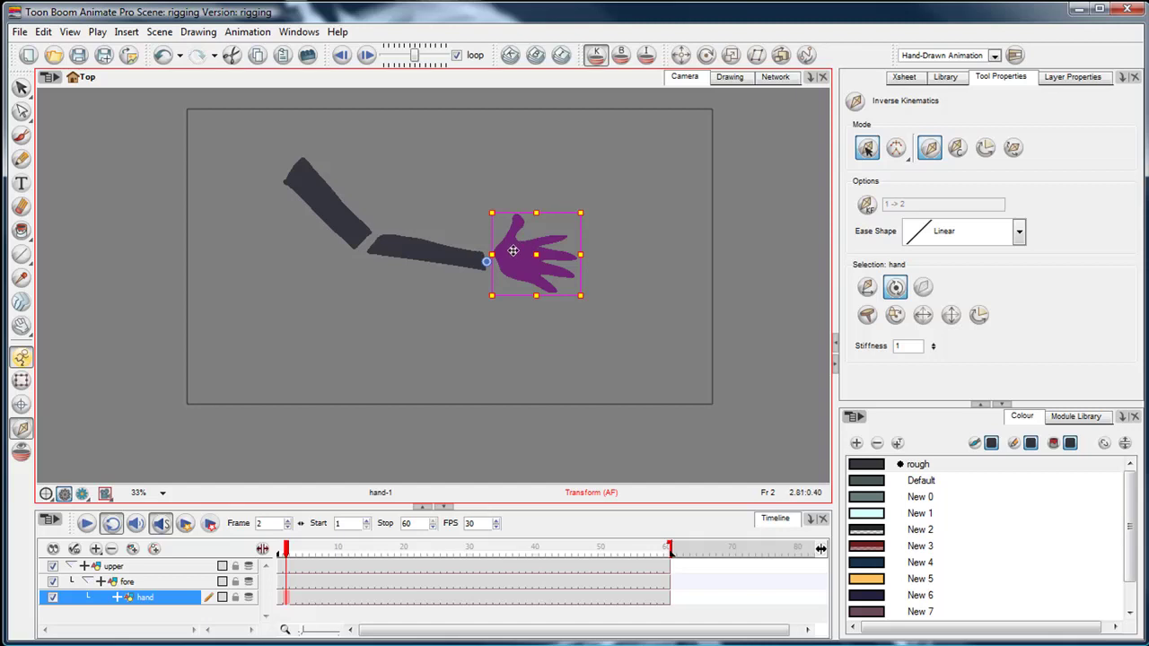
click(554, 229)
key(shift+t)
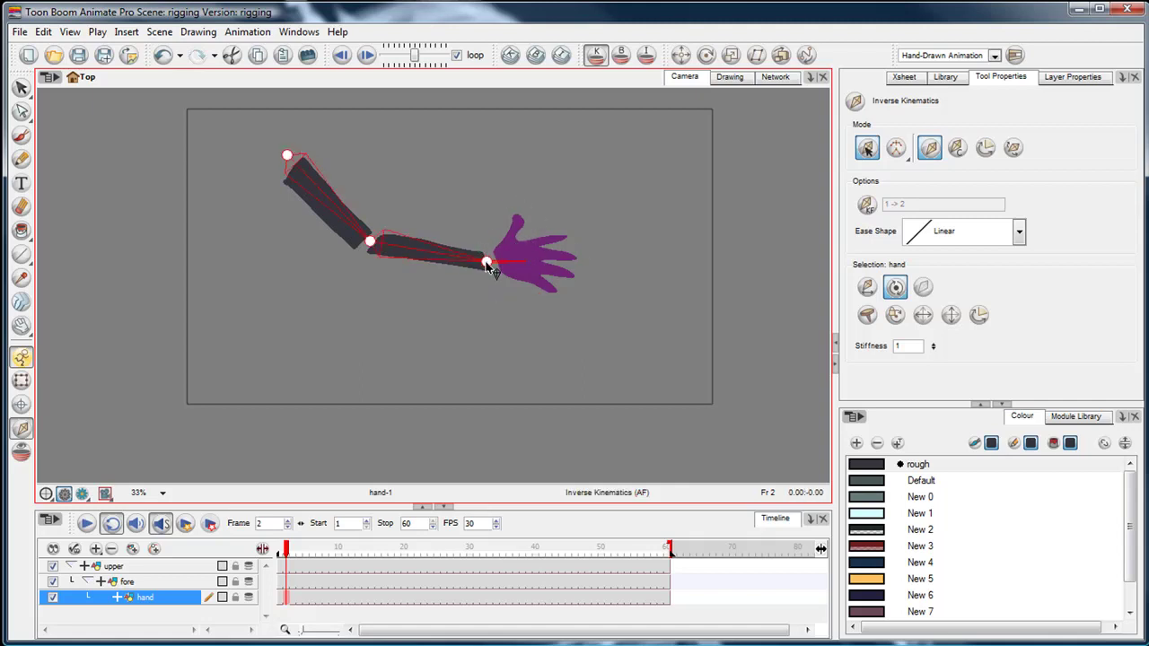
drag(504, 269, 384, 258)
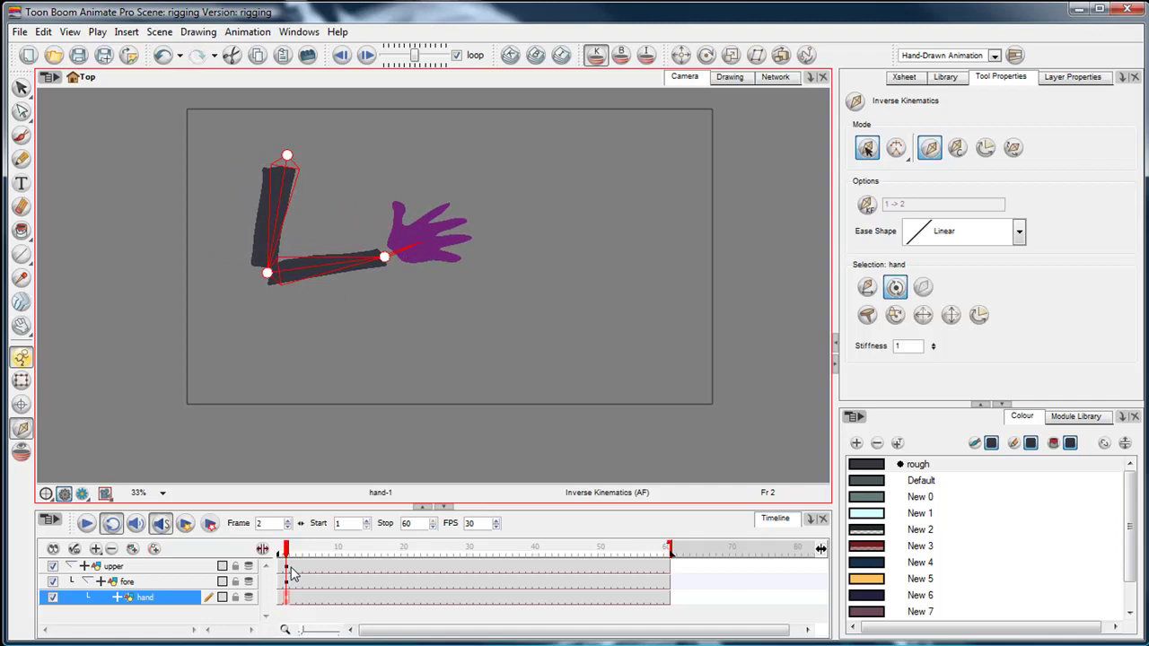
drag(287, 570, 288, 595)
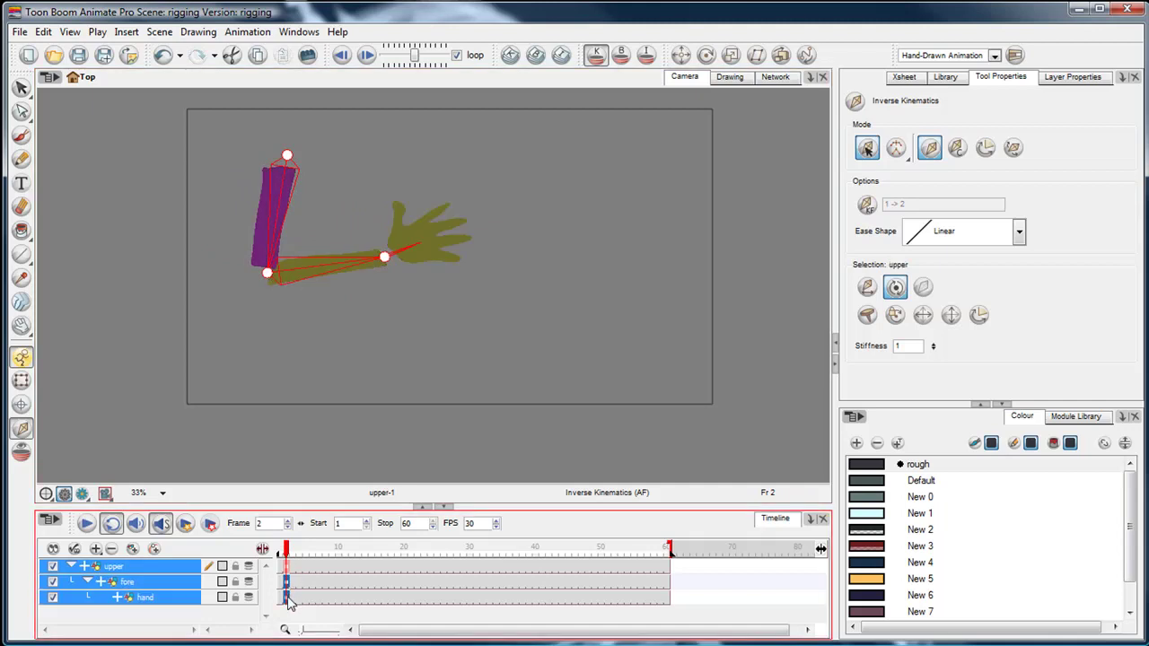
key(Delete)
- At frame 1, pose the arm hanging down with Inverse Kinematics and rotate the hand clockwise at the wrist
click(282, 546)
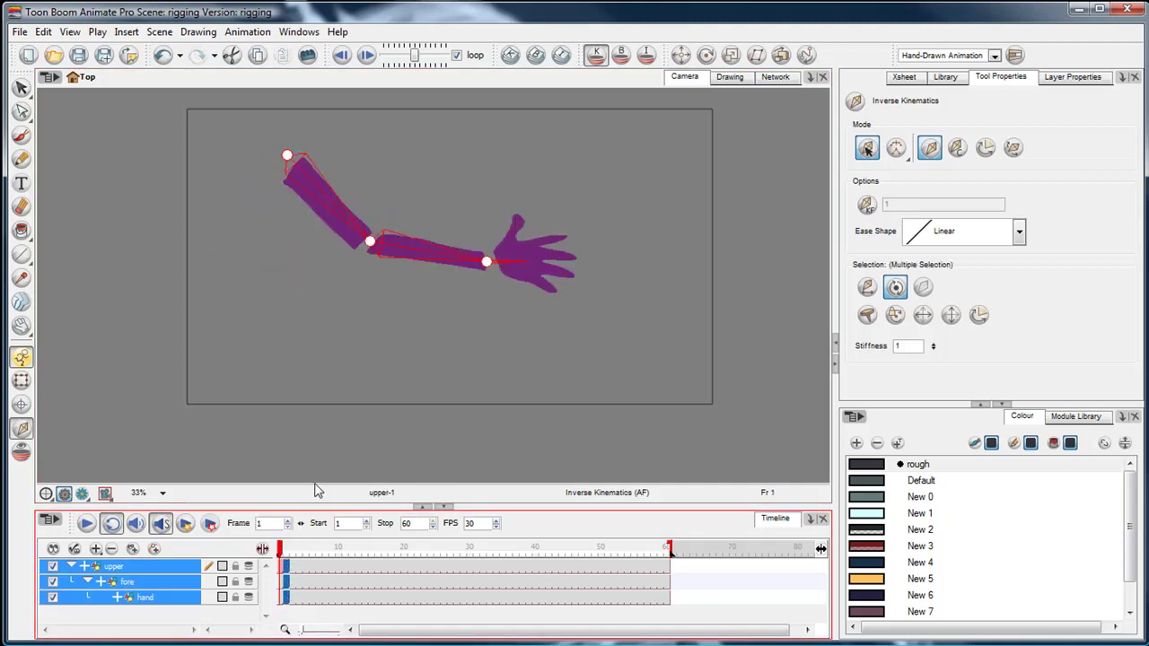
click(505, 269)
drag(506, 270, 316, 413)
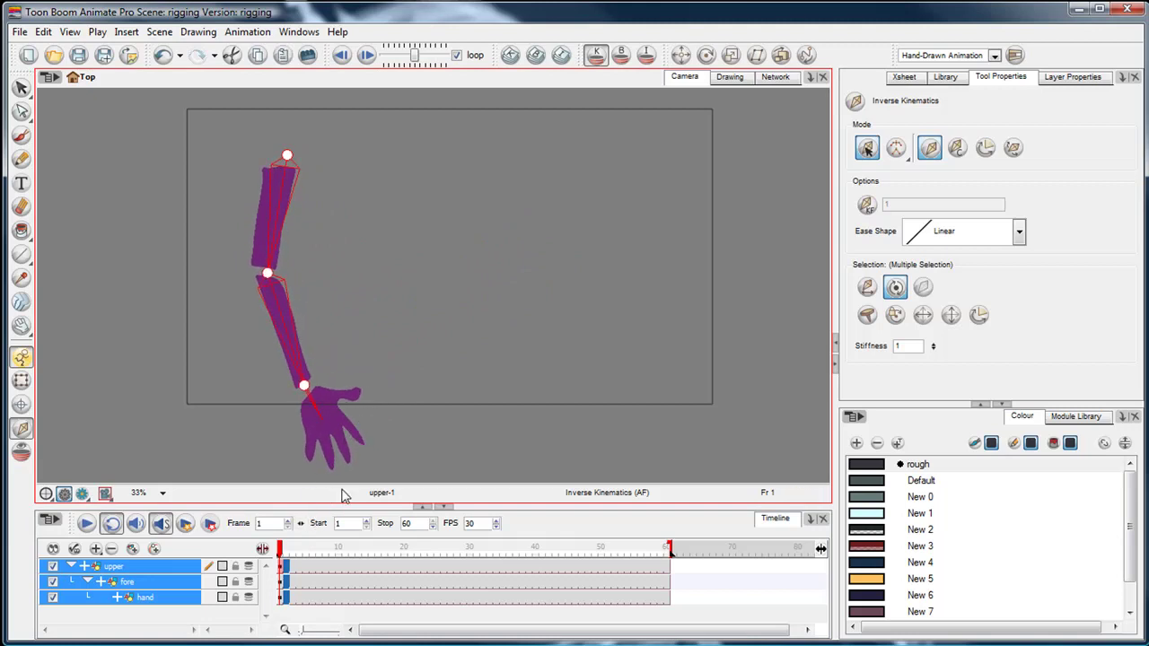
click(292, 597)
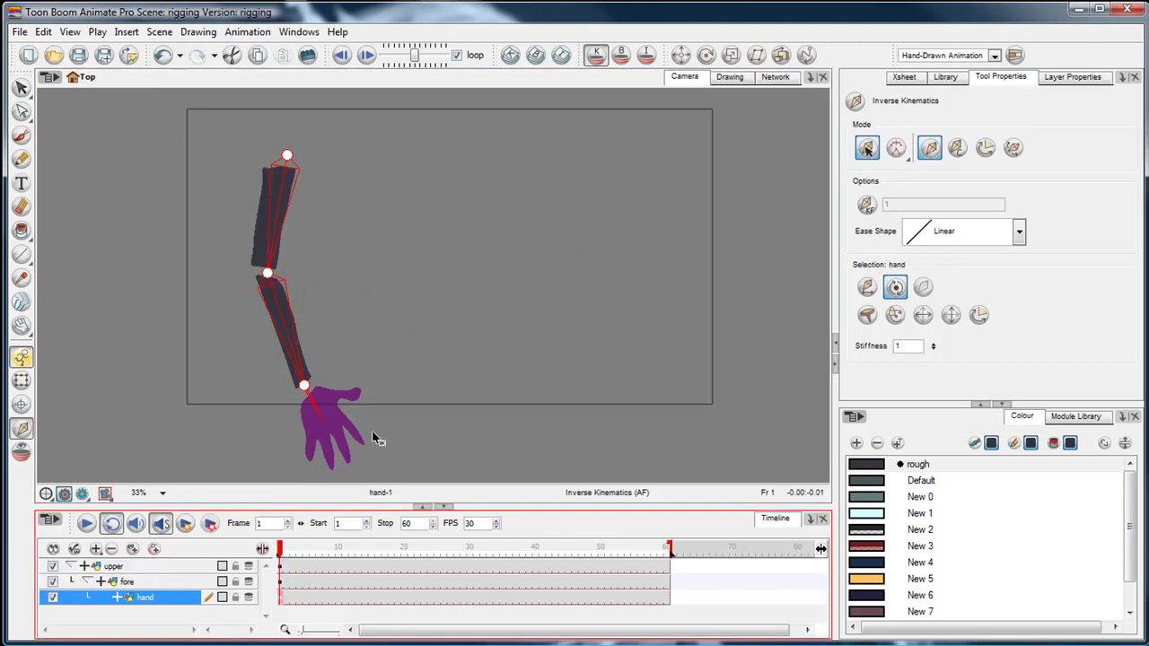
key(shift+t)
drag(400, 362, 388, 421)
key(shift+i)
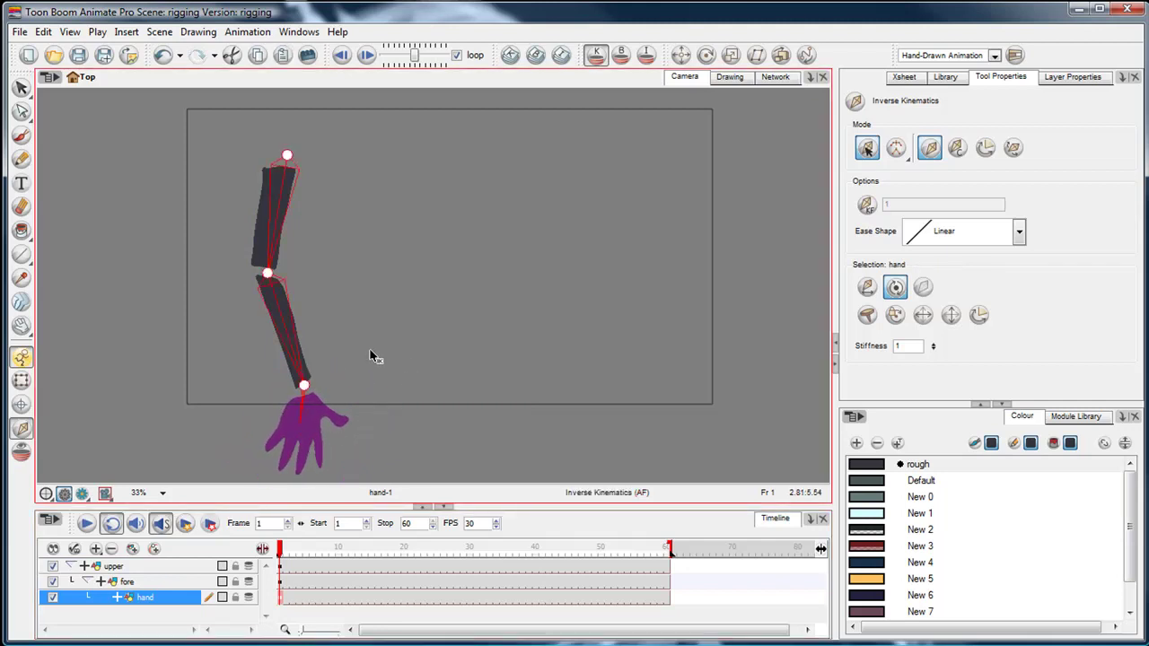
- At frame 10, raise the whole arm to a nearly horizontal outstretched pose and rotate the hand downward at the wrist
drag(285, 566, 338, 597)
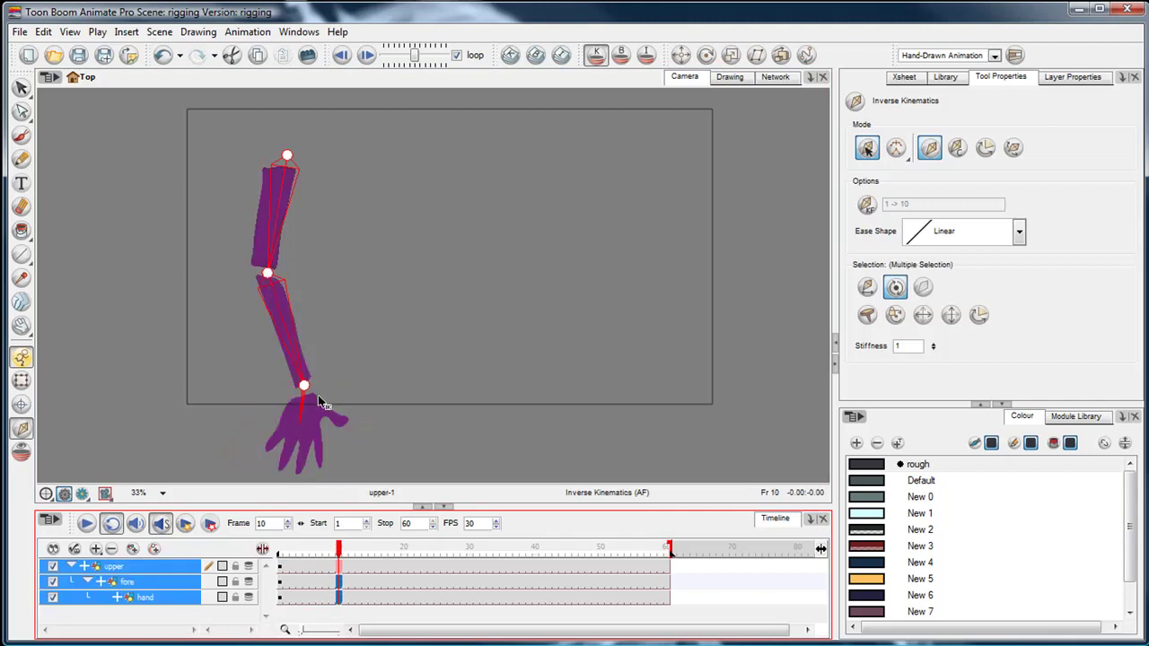
drag(304, 409, 602, 193)
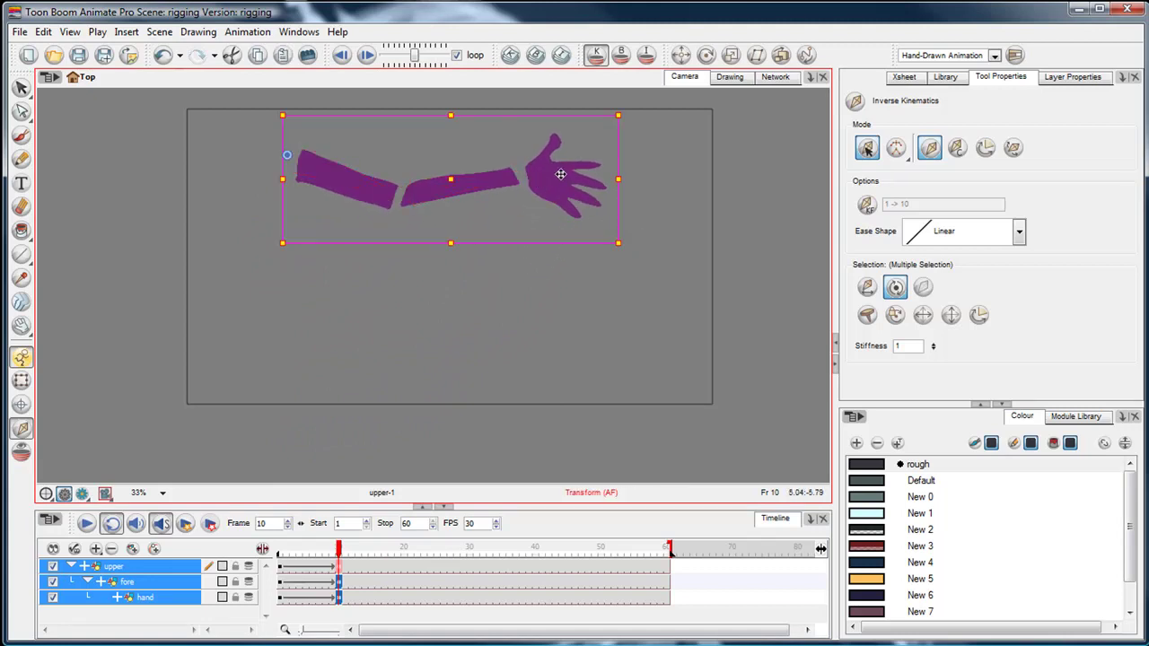
click(342, 599)
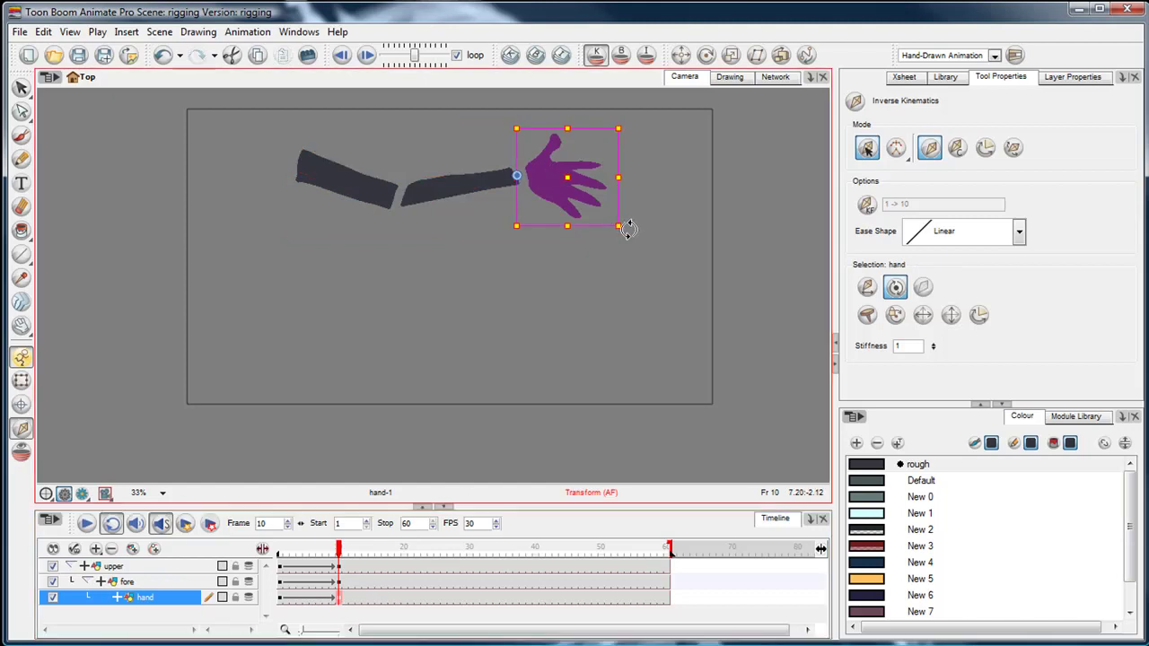
drag(623, 221, 577, 272)
- At frame 16, lower the upper arm and bend the elbow so the forearm stays roughly horizontal, using Inverse Kinematics
drag(332, 559, 382, 549)
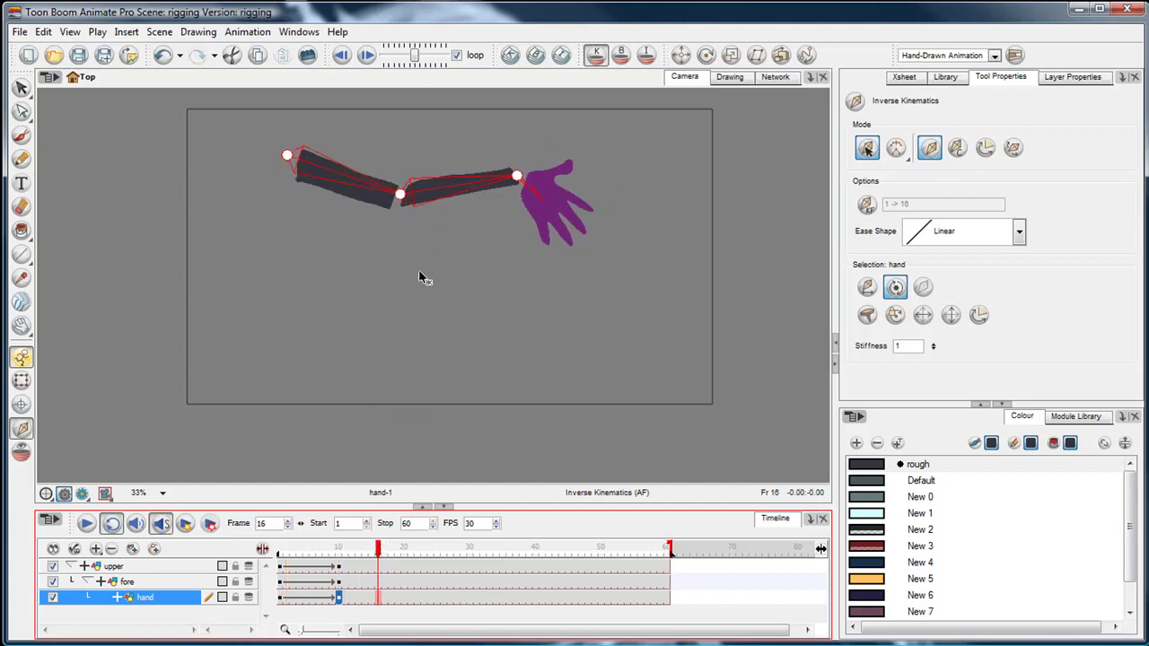
drag(523, 184, 490, 224)
drag(341, 217, 312, 208)
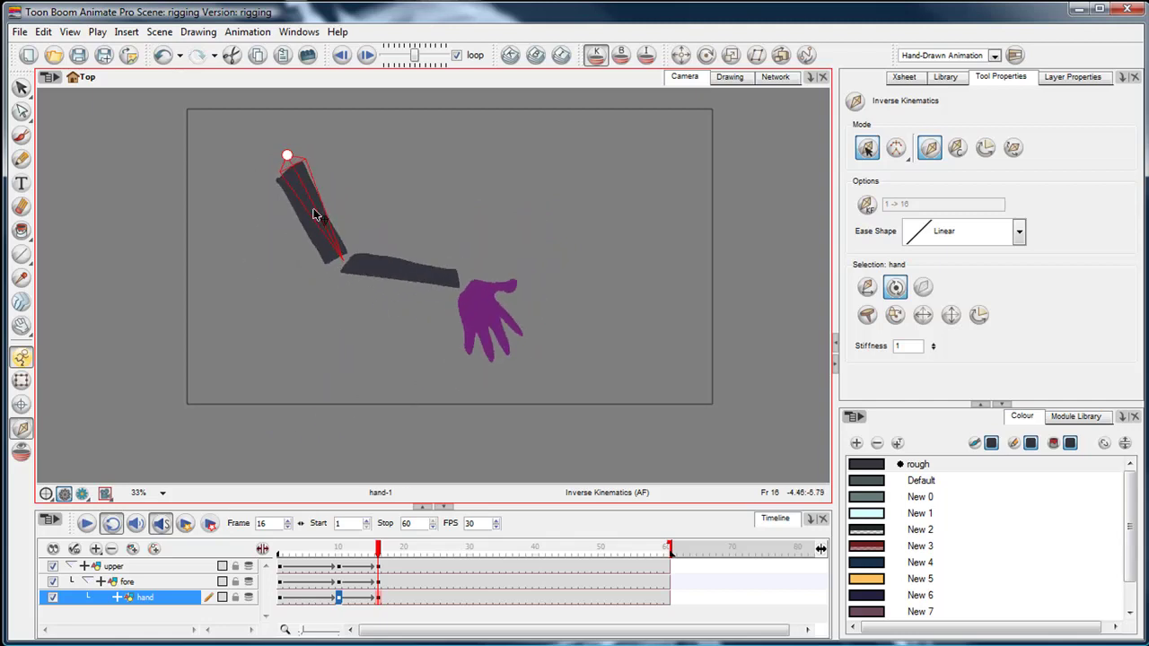
drag(389, 264, 413, 249)
drag(492, 248, 462, 269)
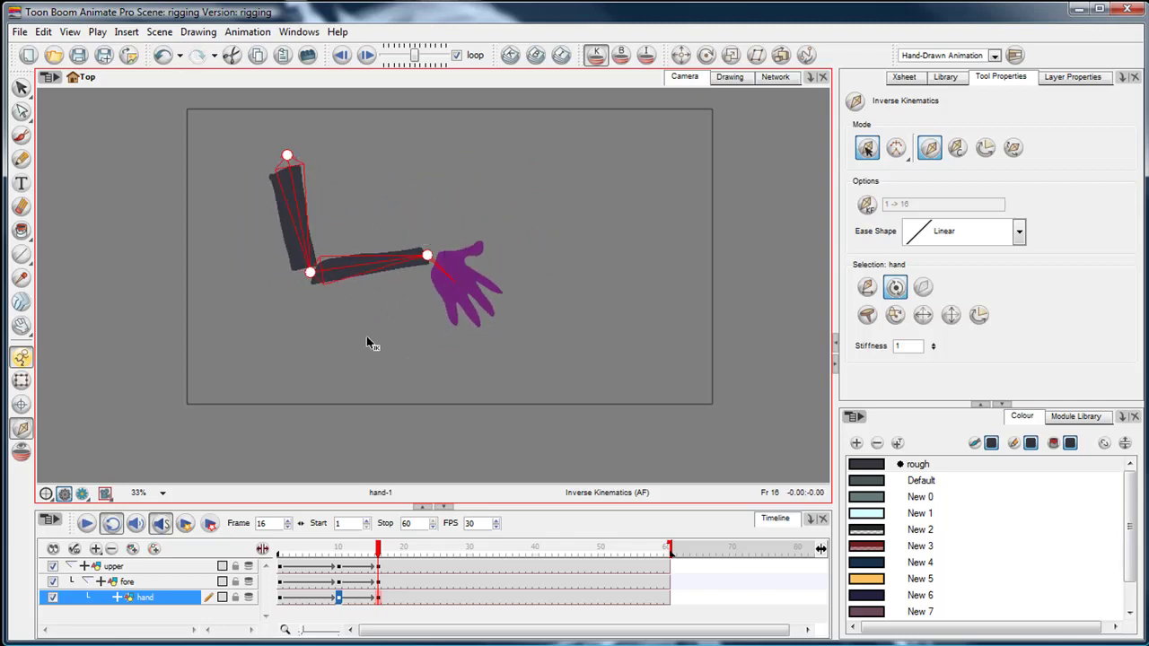
key(space)
drag(367, 337, 339, 364)
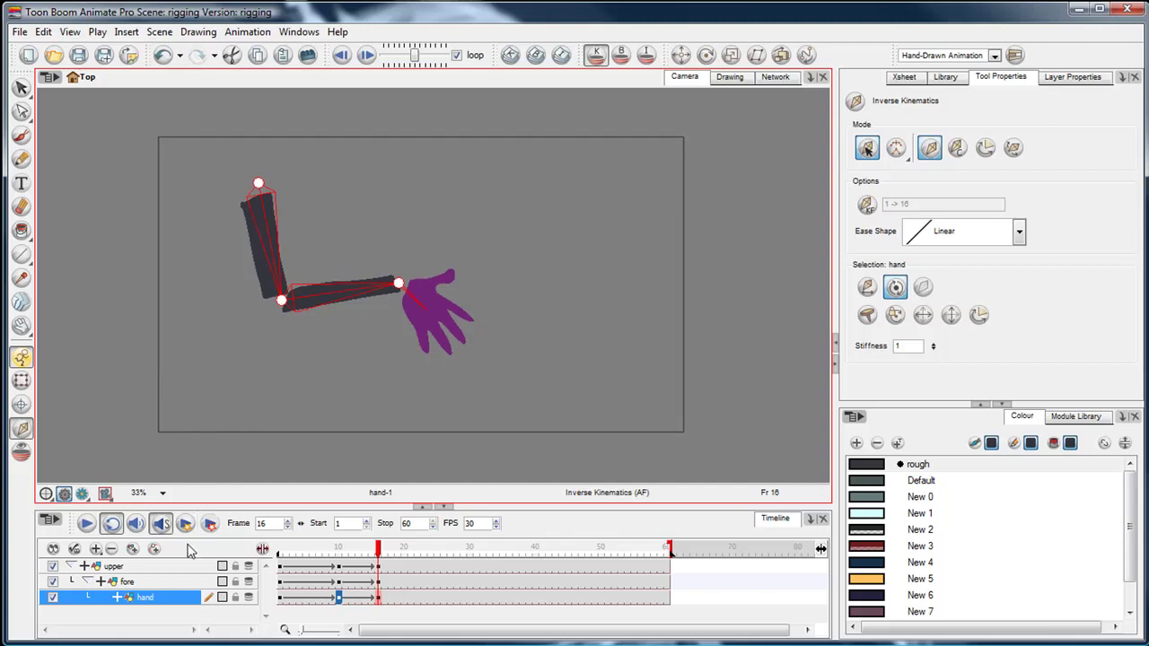
mouse_move(377, 572)
mouse_down()
mouse_move(307, 599)
mouse_move(366, 579)
mouse_up()
click(654, 206)
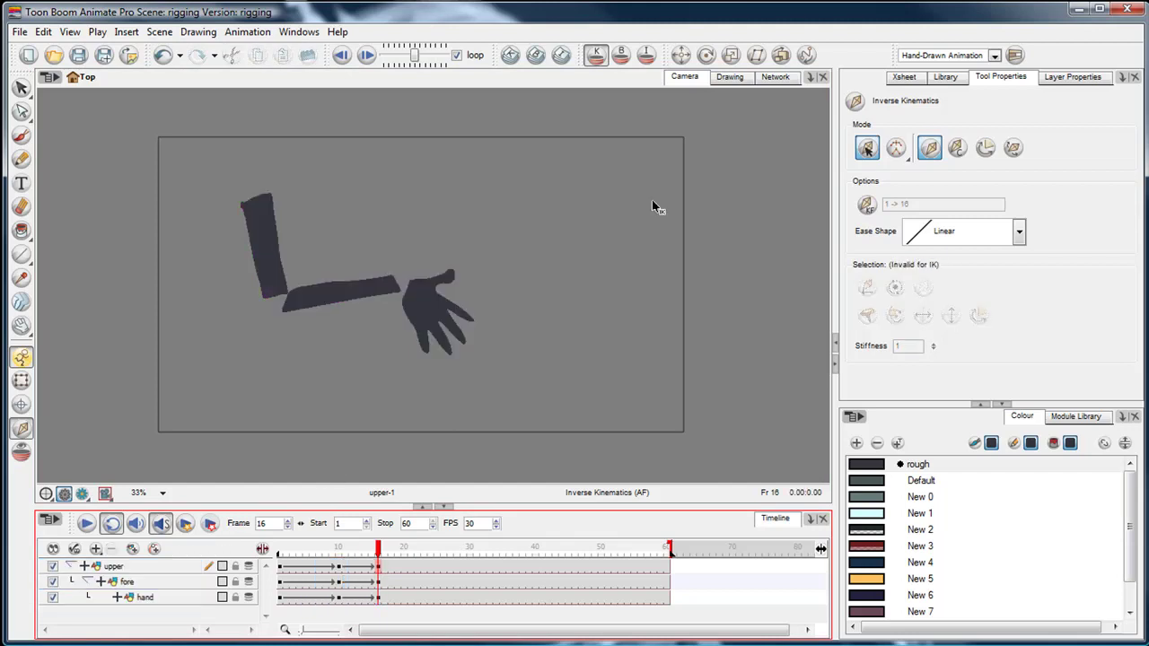
- Open the chainSwing_1 symbol from the library
click(950, 79)
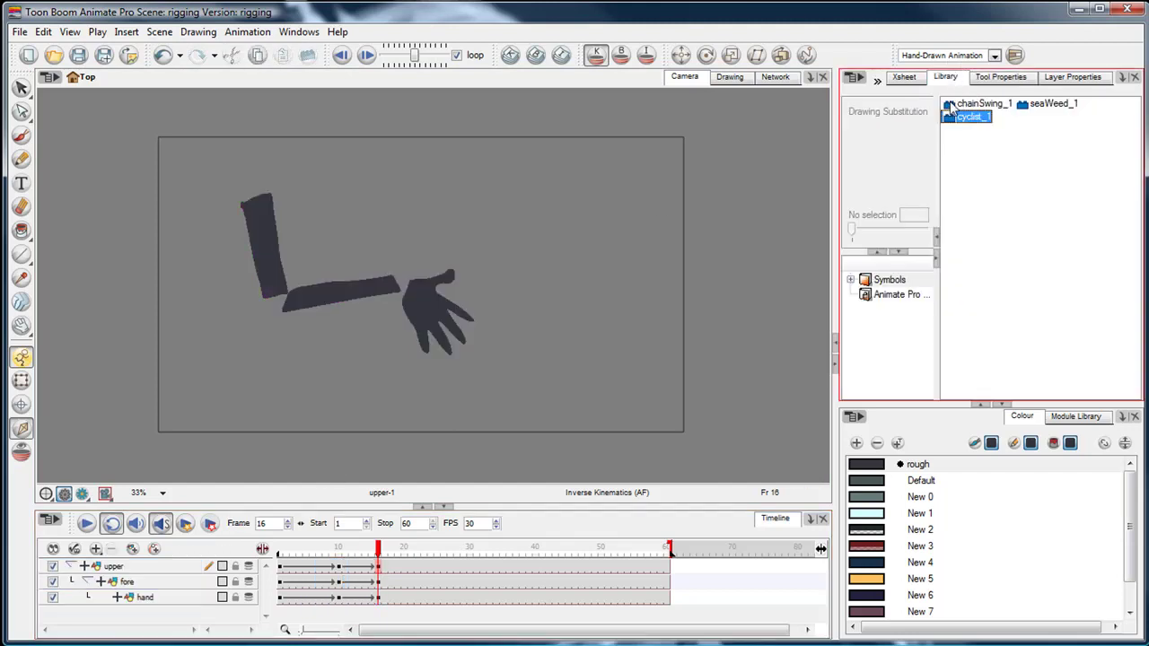
click(952, 105)
double_click(951, 105)
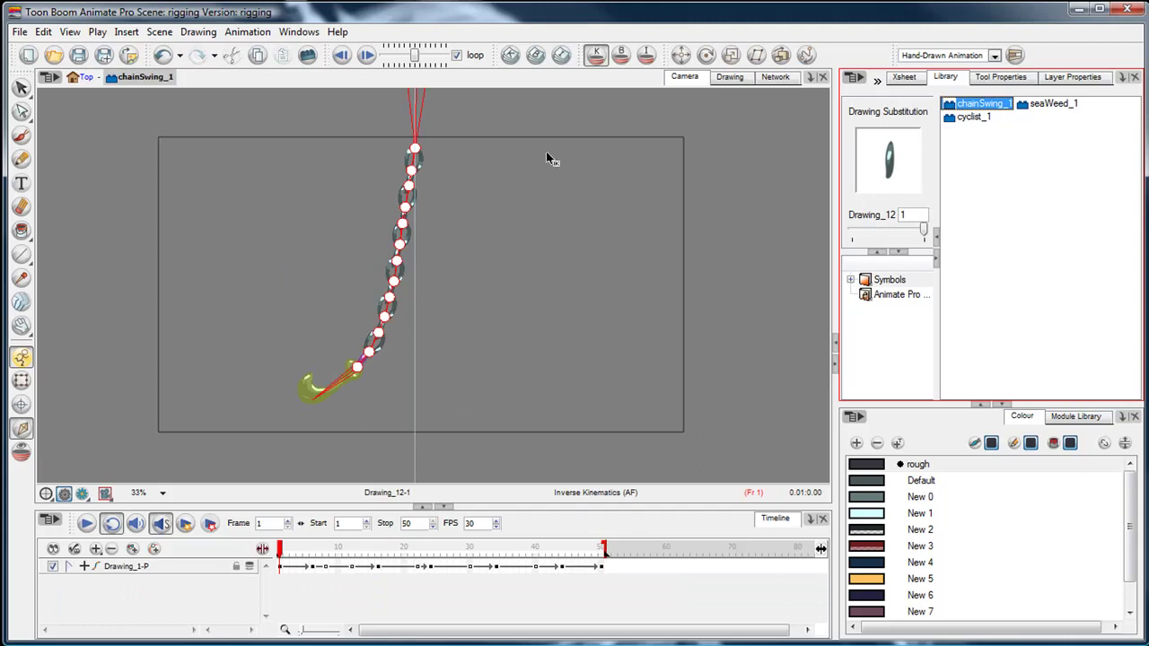
- Play and scrub the chain swing animation, deselecting the rig to view the chain without its Inverse Kinematics handles
key(Return)
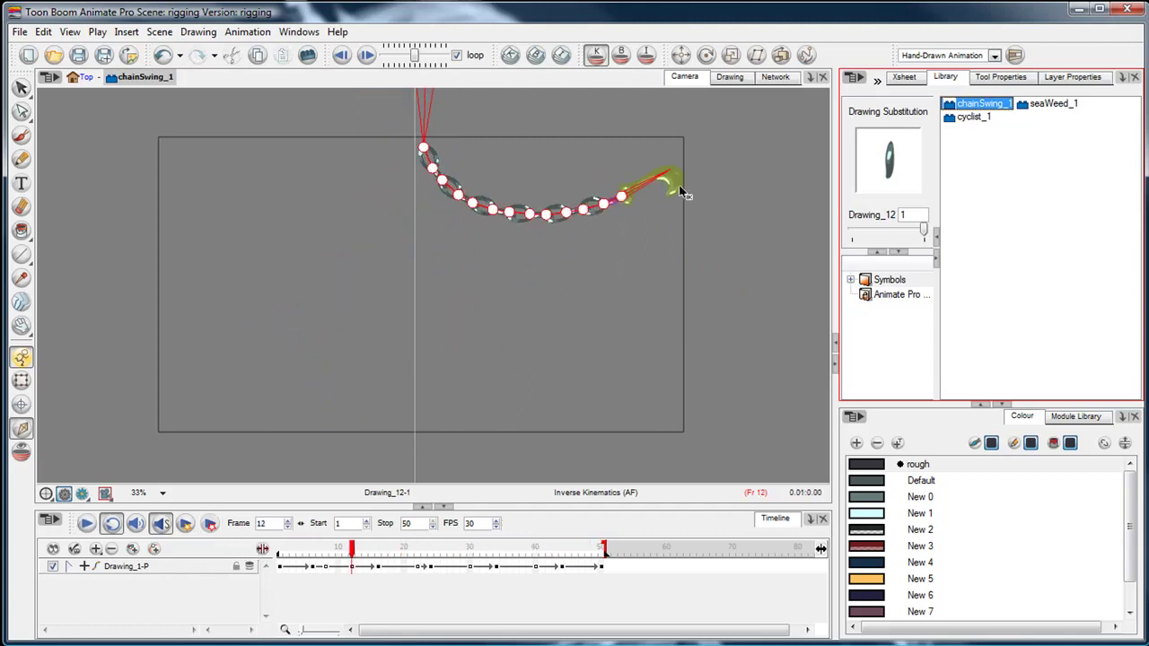
drag(300, 545, 262, 546)
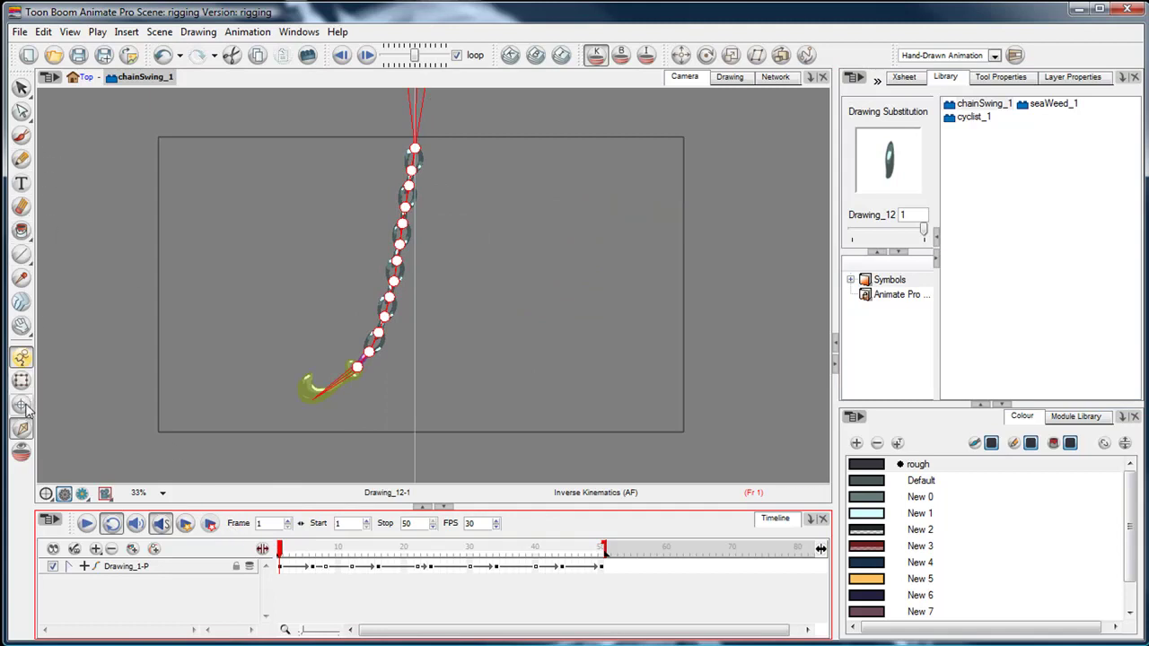
click(22, 88)
drag(333, 547, 253, 544)
key(Return)
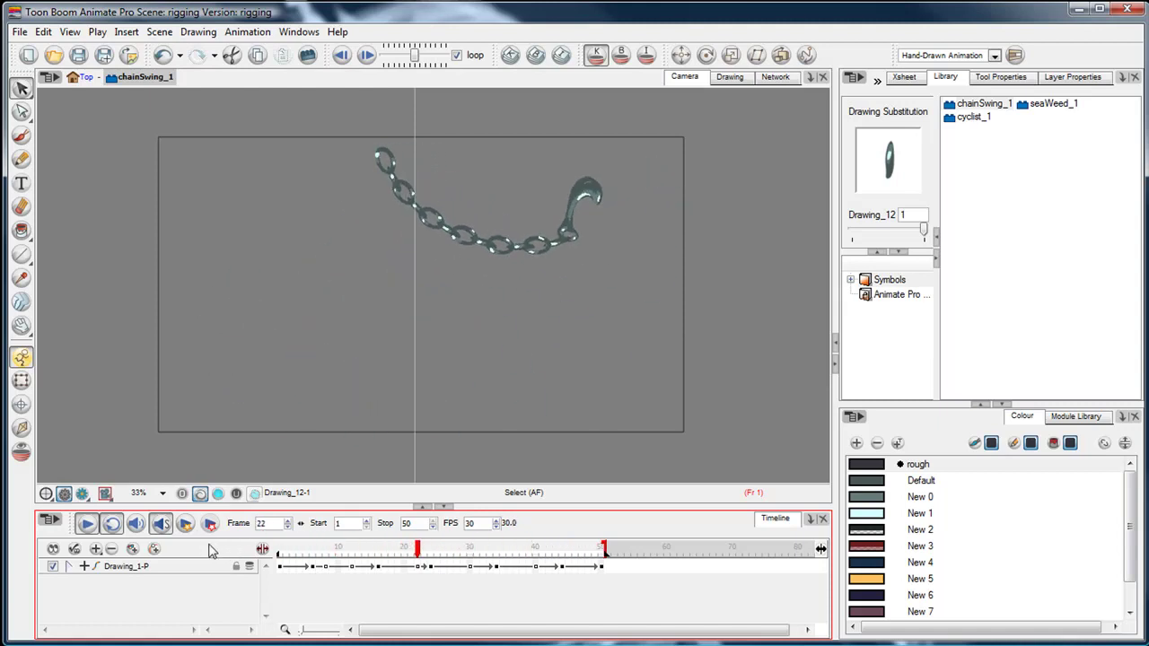
key(Escape)
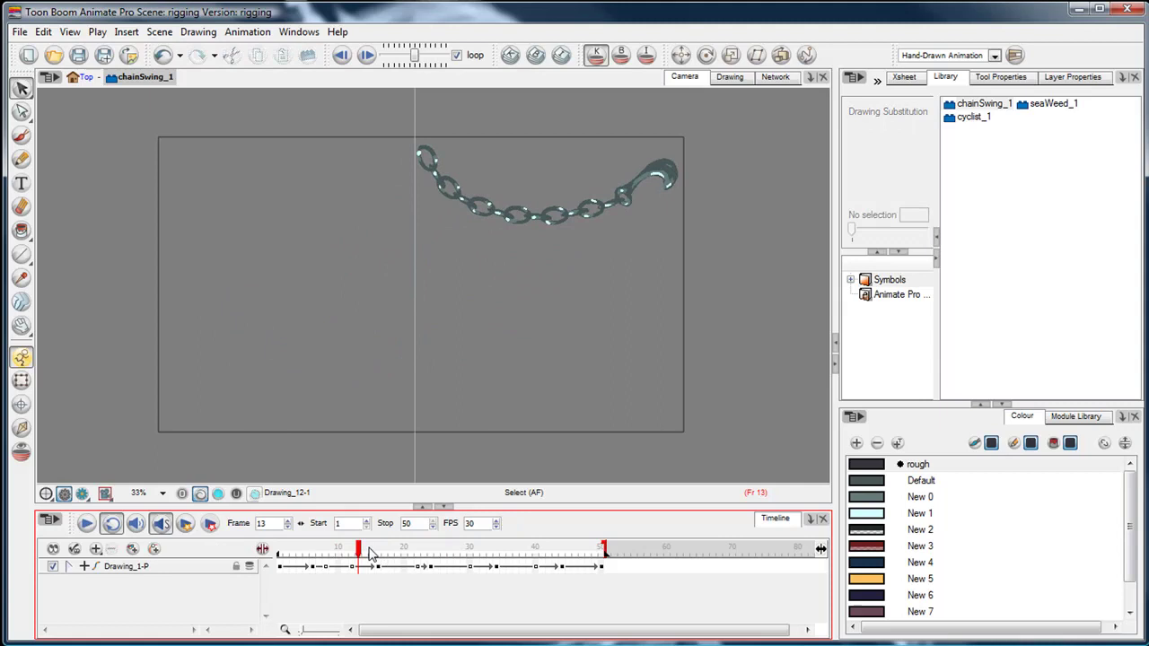
- At frame 16, try to bend the chain downward into an S shape and curl its hook end with Inverse Kinematics
drag(371, 554, 375, 558)
click(380, 571)
click(22, 428)
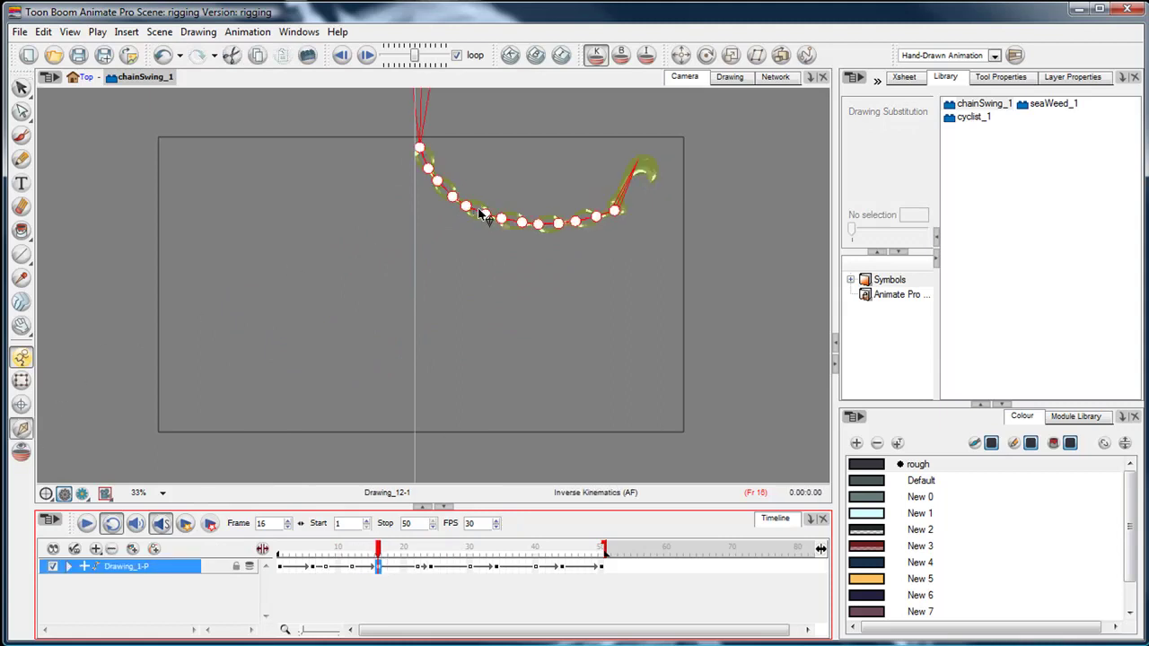
drag(478, 214, 458, 258)
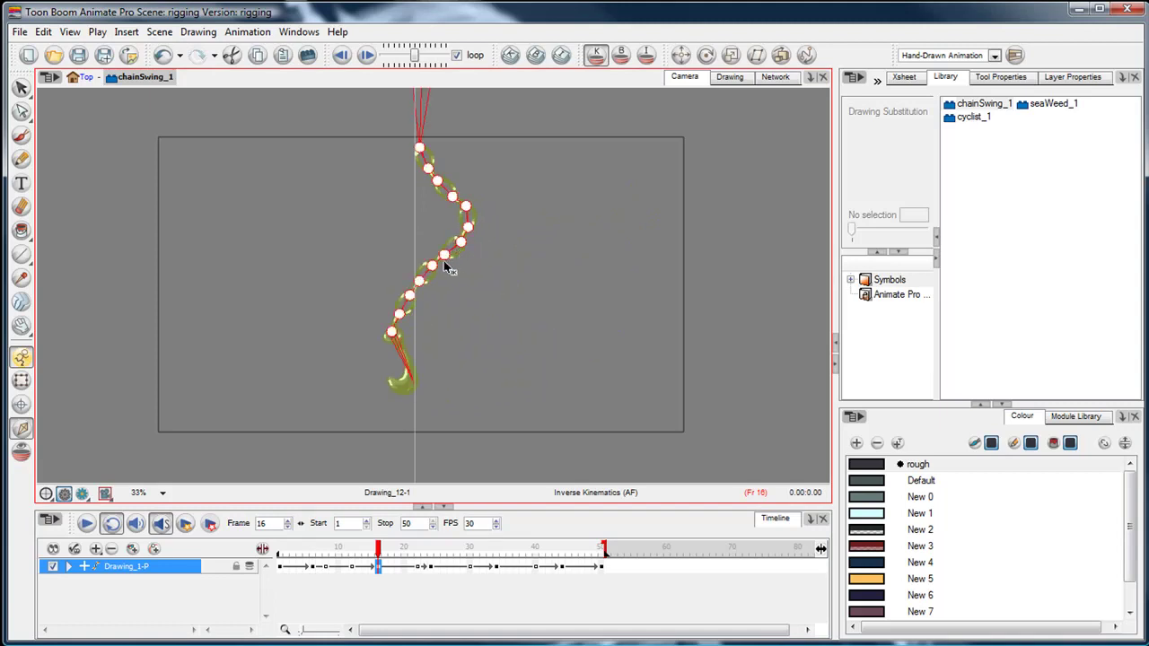
drag(444, 265, 437, 261)
drag(376, 331, 431, 269)
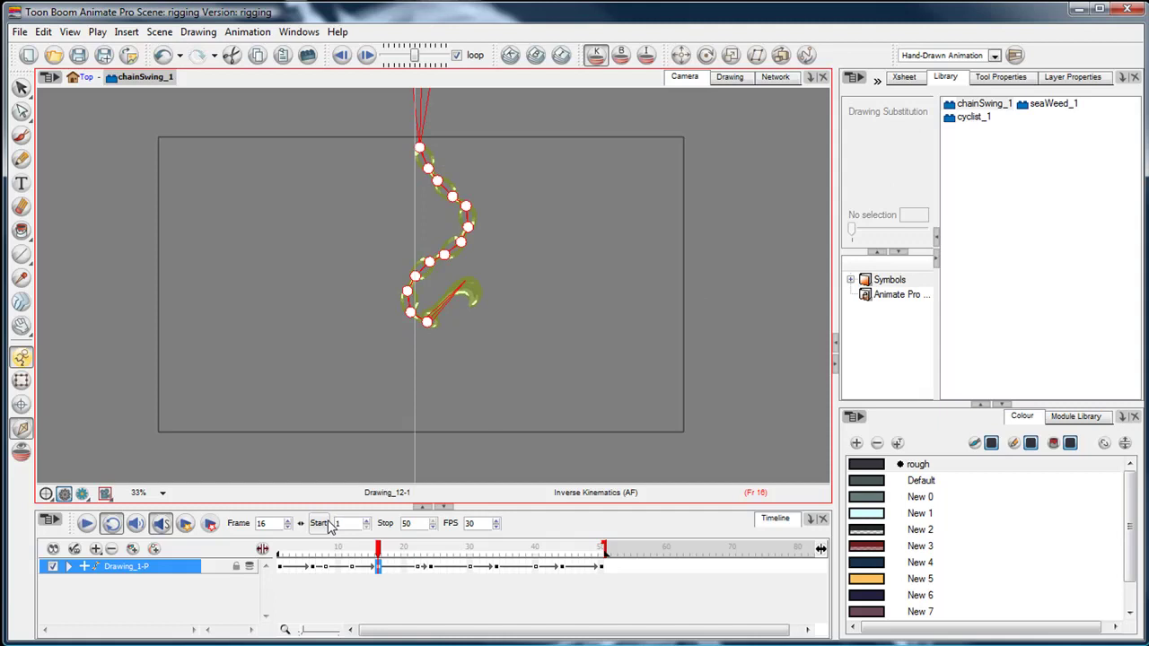
- Undo the chain pose changes made at frame 16
key(ctrl+z)
key(ctrl+z)
key(ctrl+z)
key(ctrl+z)
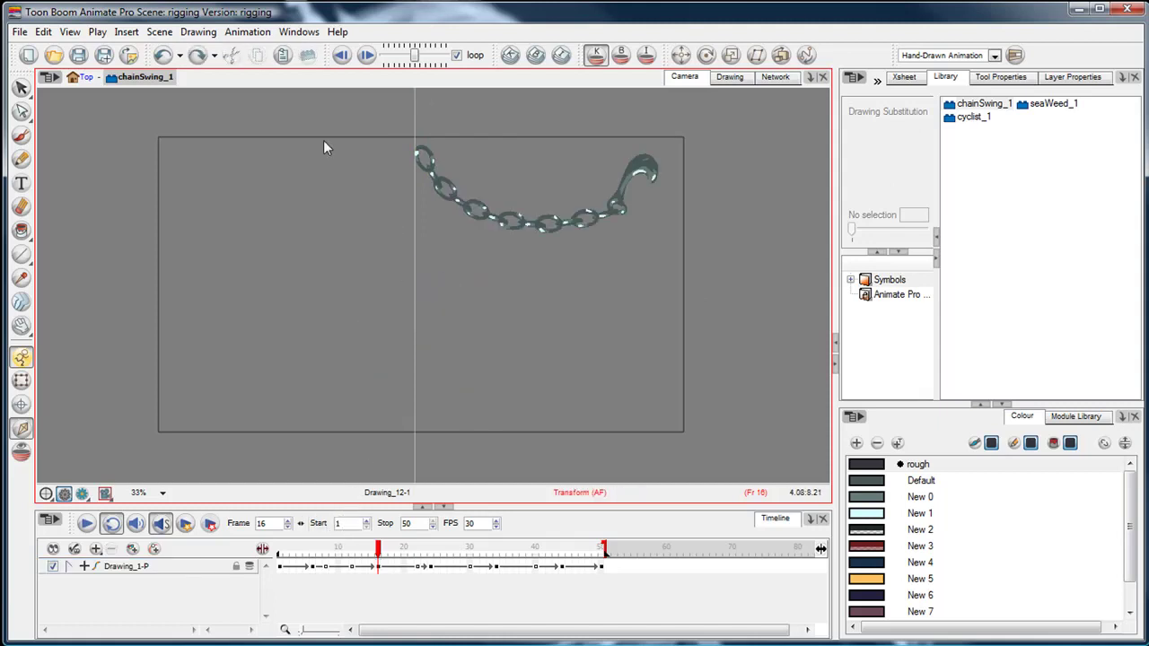
- Return to the top level, open the seaWeed_1 symbol from the library, and play its animation before returning to frame 1
click(89, 78)
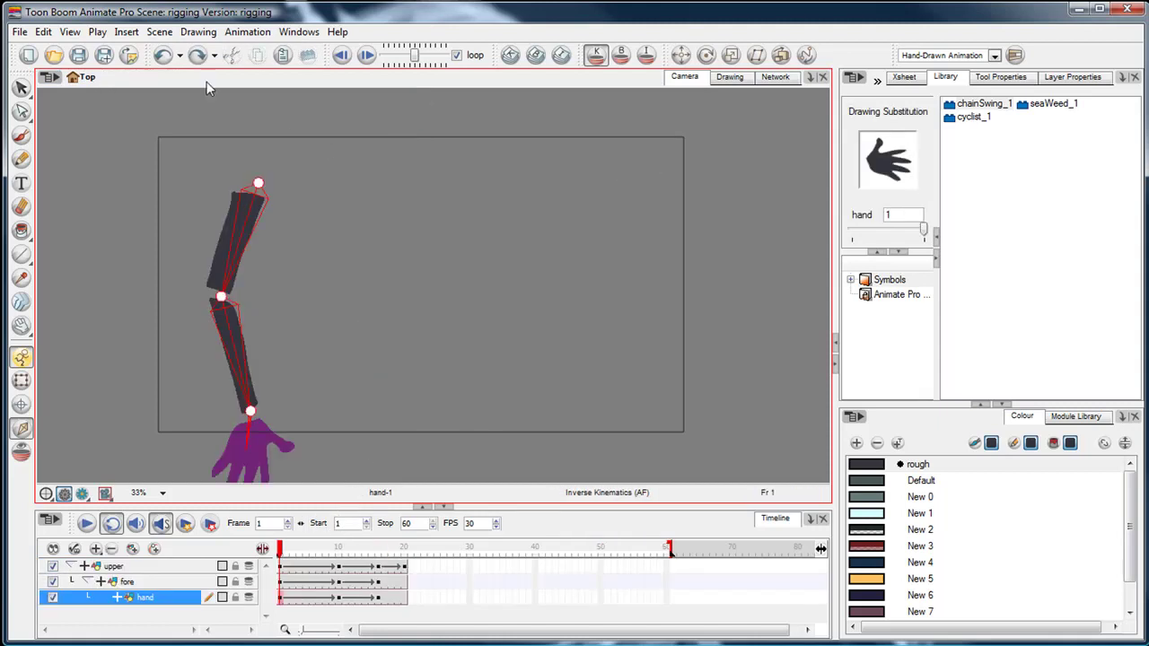
double_click(1023, 106)
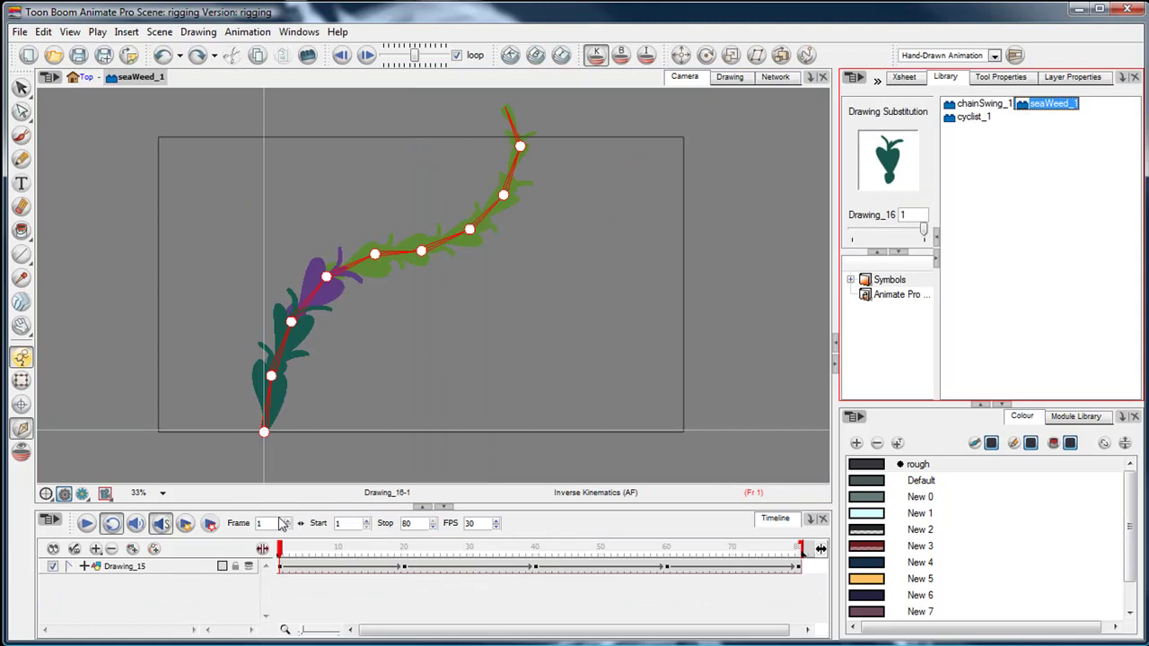
drag(281, 551, 229, 550)
key(Escape)
key(shift+Return)
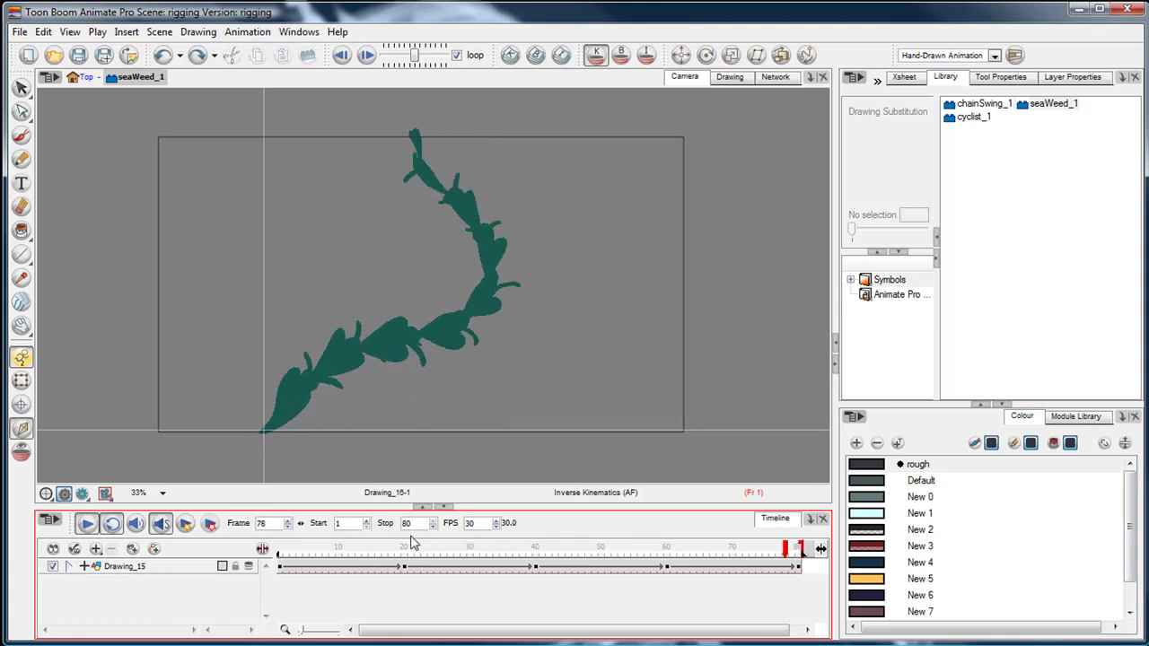
click(293, 551)
drag(302, 551, 261, 551)
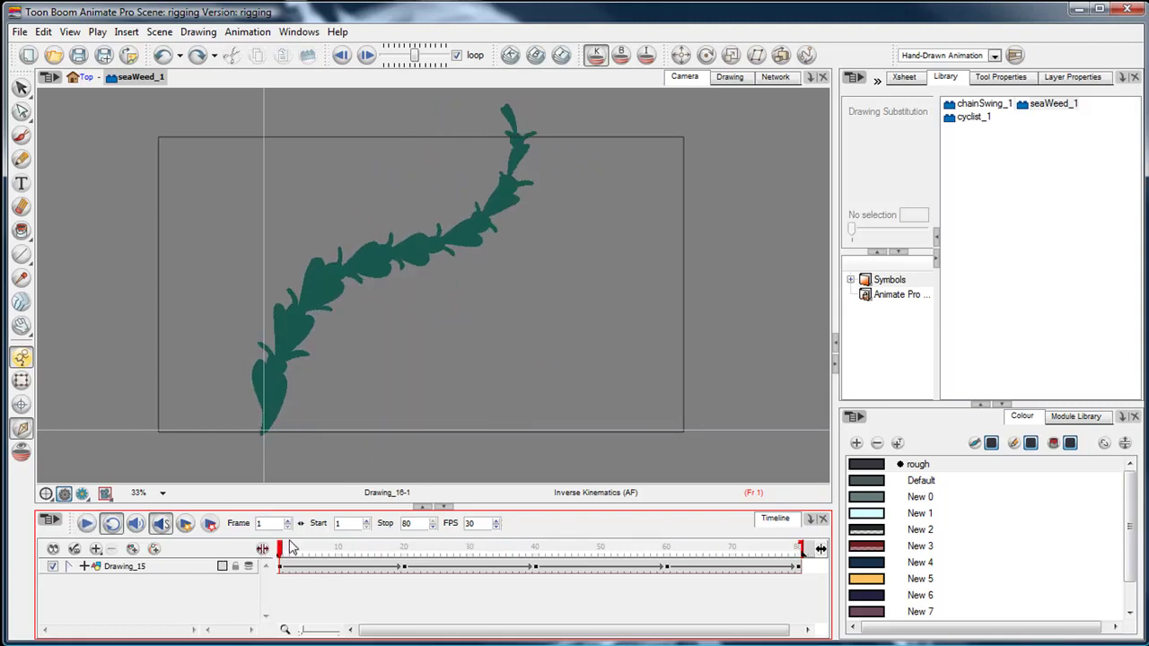
- Expand the Drawing_15 layer and temporarily enlarge the timeline to examine the hierarchy of parented seaweed segments
click(68, 568)
drag(300, 508, 301, 291)
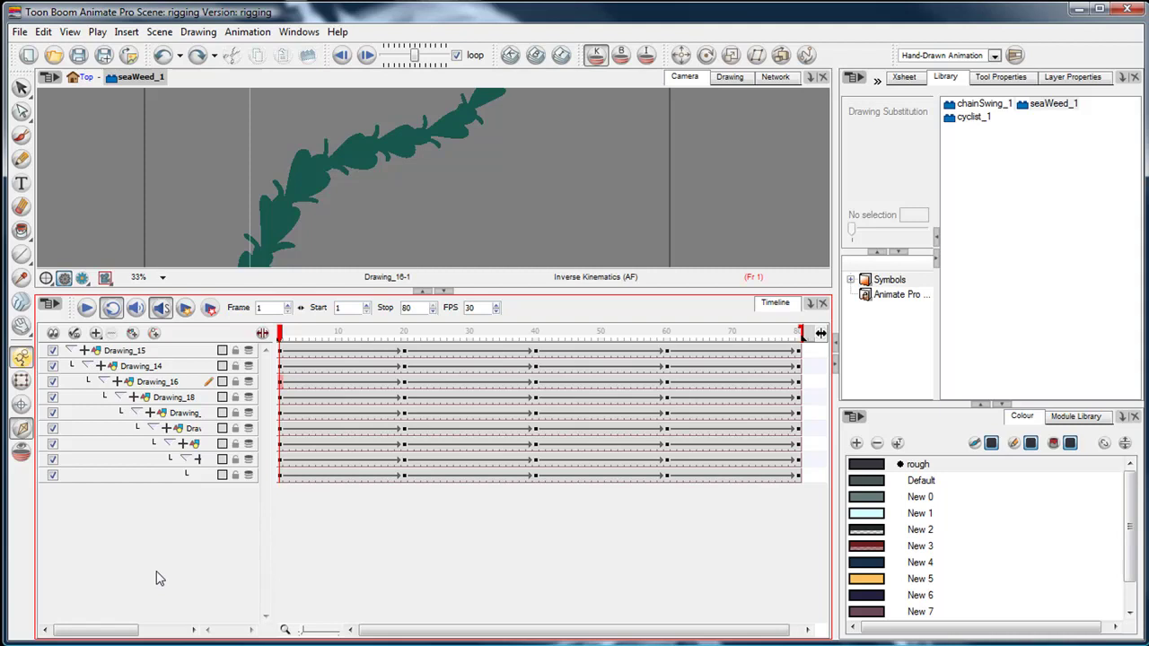
drag(113, 630, 66, 609)
drag(232, 285, 259, 456)
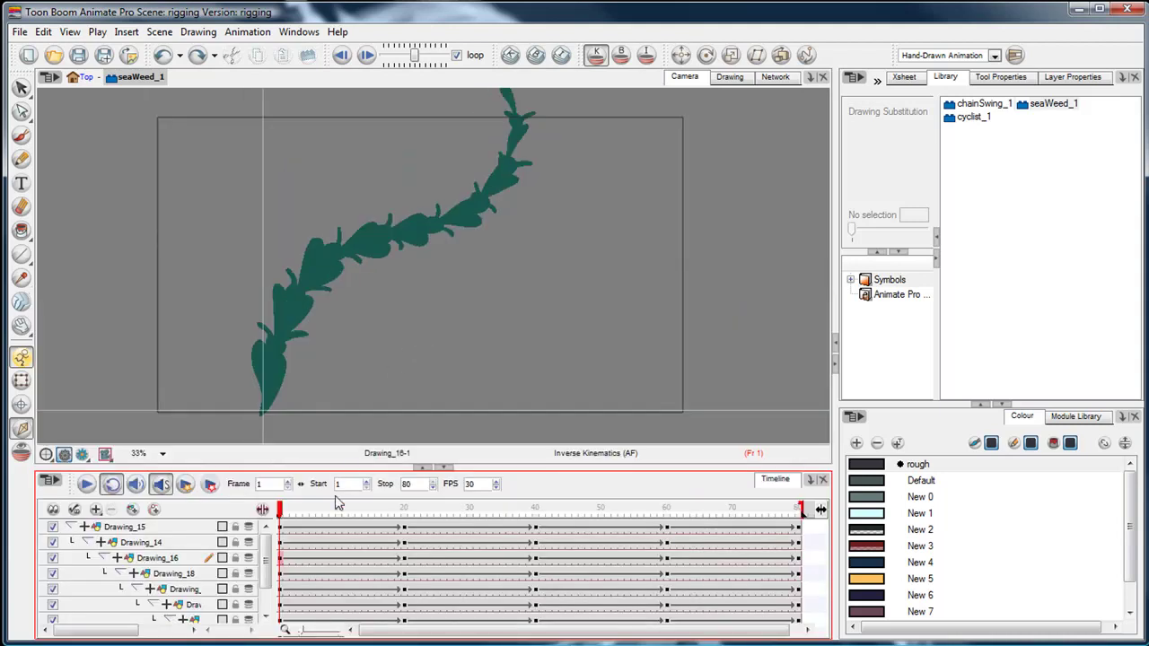
drag(276, 508, 261, 508)
- Open the cyclist_1 symbol from the library and scrub through its pedalling animation
double_click(968, 116)
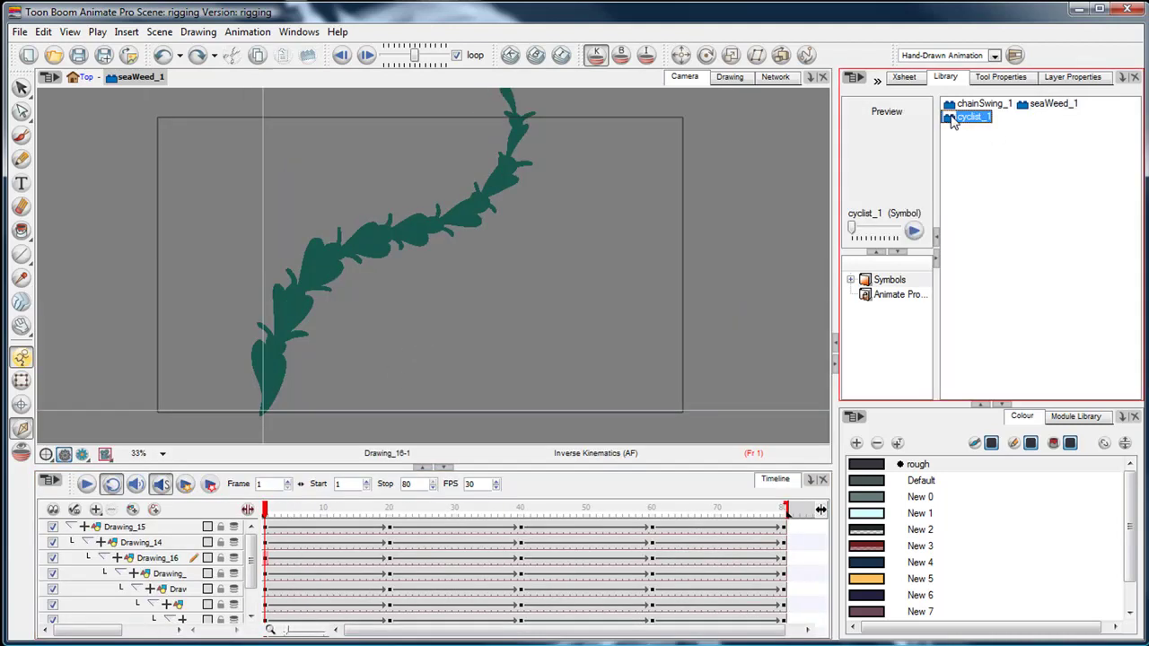
drag(565, 282, 585, 324)
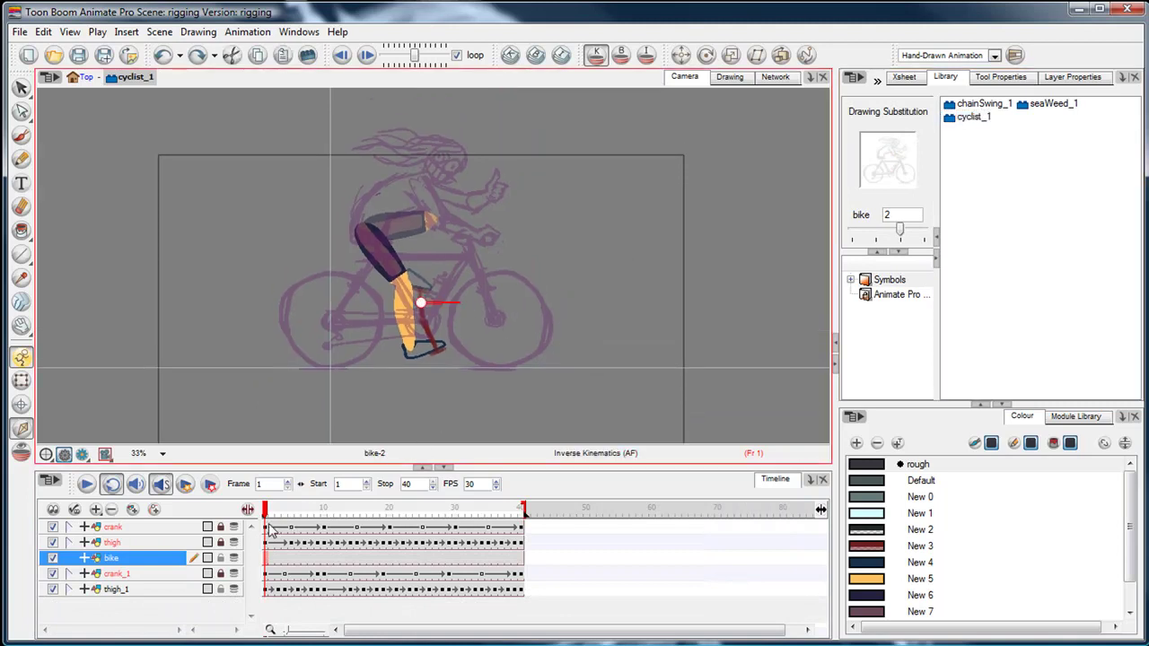
click(217, 510)
mouse_move(268, 510)
mouse_down()
mouse_move(498, 512)
mouse_move(254, 524)
mouse_up()
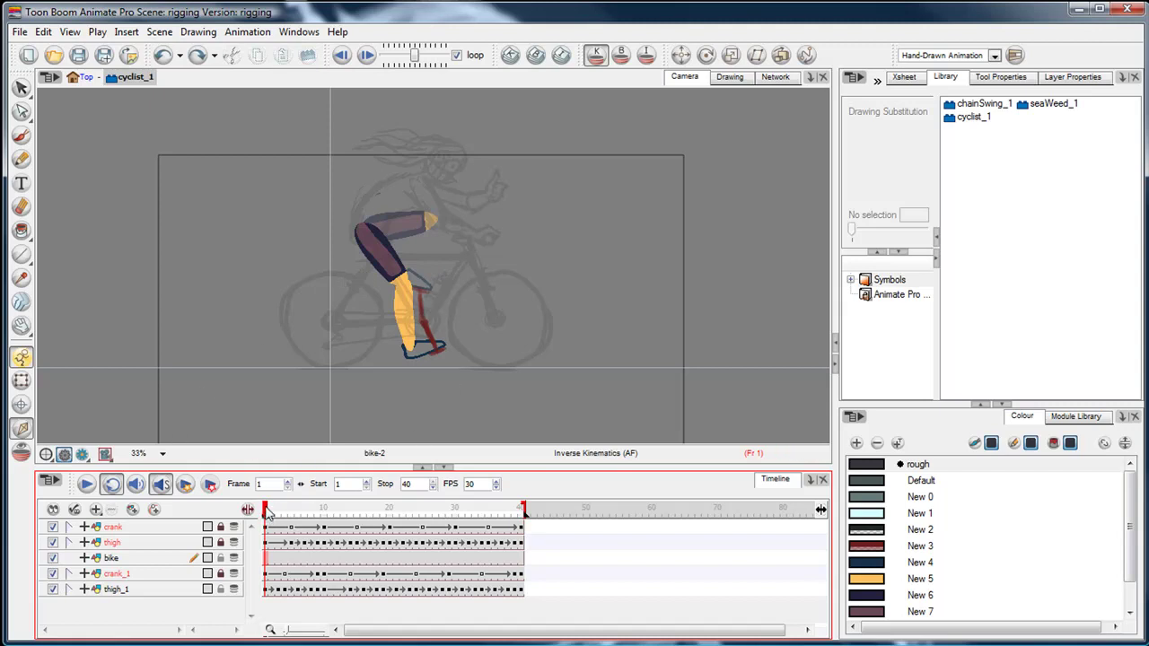
click(314, 510)
drag(324, 512, 182, 527)
drag(269, 511, 242, 528)
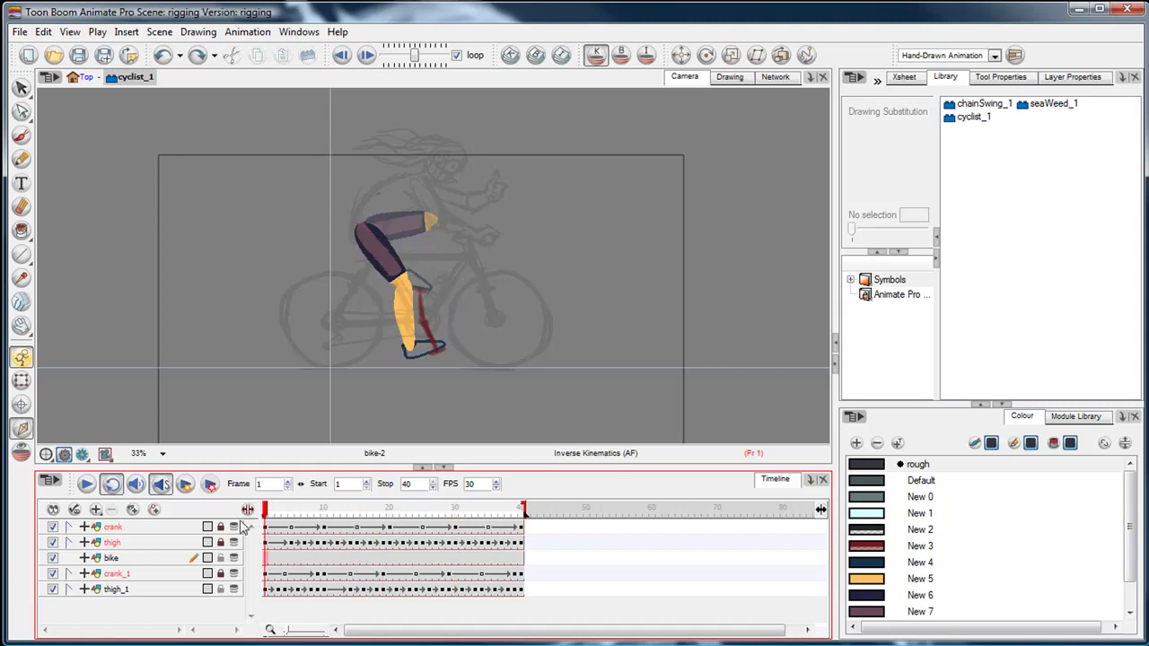
- Hide the crank_1, thigh_1 and thigh layers to isolate the near crank and shoe, scrubbing their motion
click(52, 574)
click(52, 589)
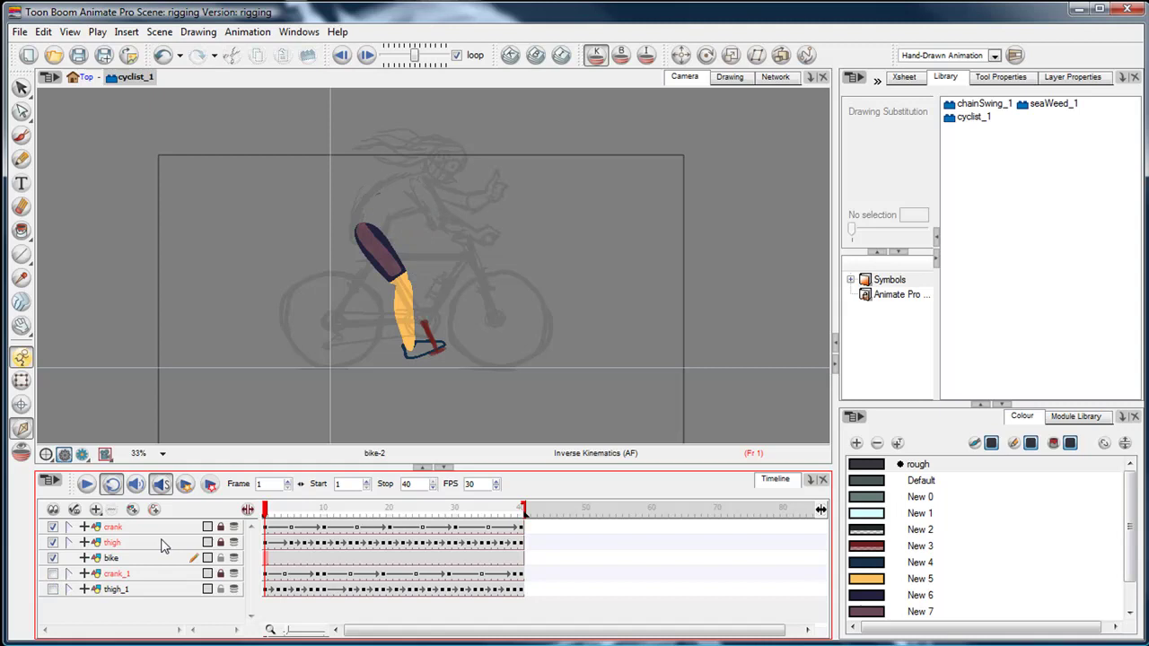
drag(271, 512, 216, 525)
click(52, 543)
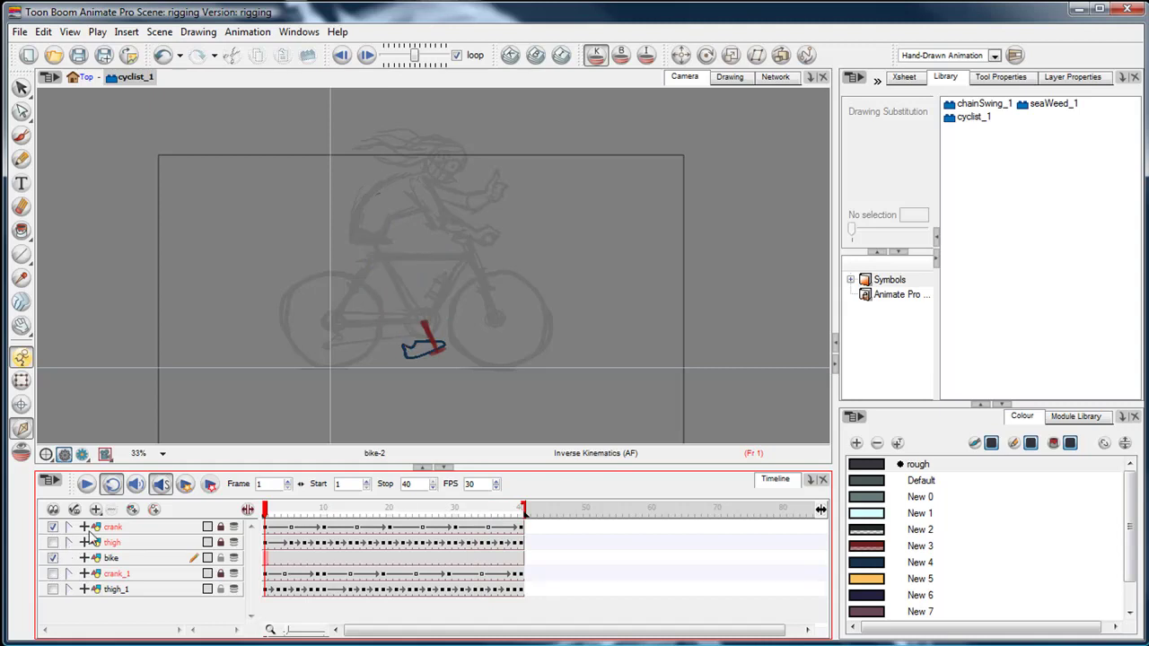
mouse_move(267, 517)
mouse_down()
mouse_move(367, 510)
mouse_move(257, 522)
mouse_up()
- Expand the crank layer, select its pedal child at frame 1, and scrub to frame 23 to examine the pedal's rotation
click(71, 529)
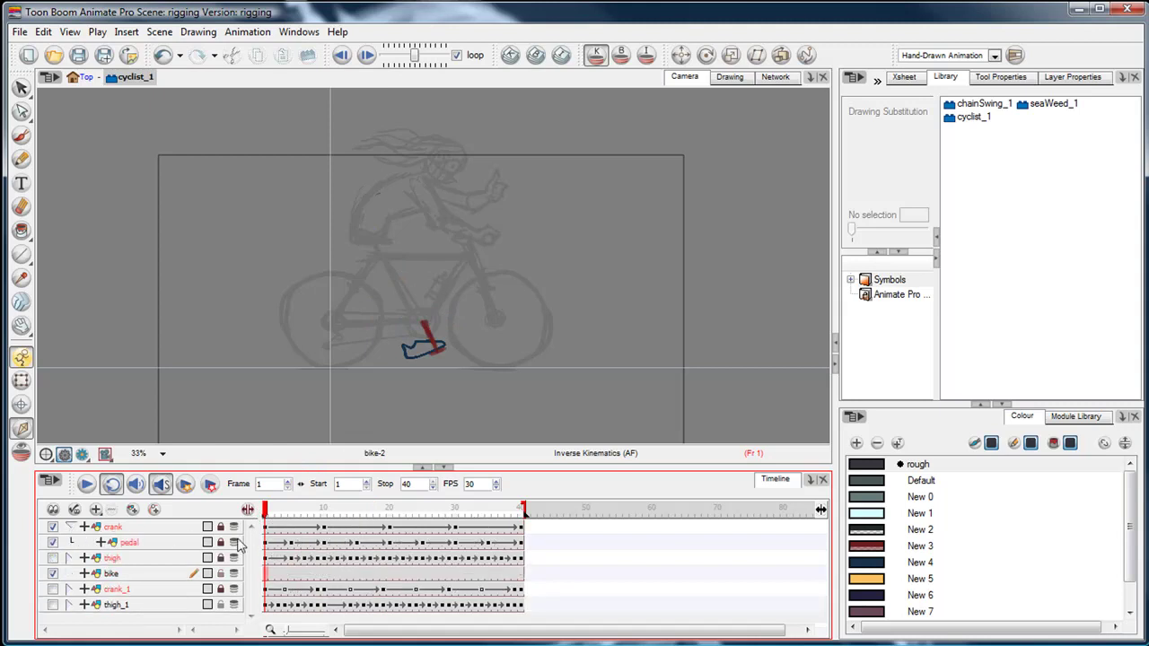
click(267, 544)
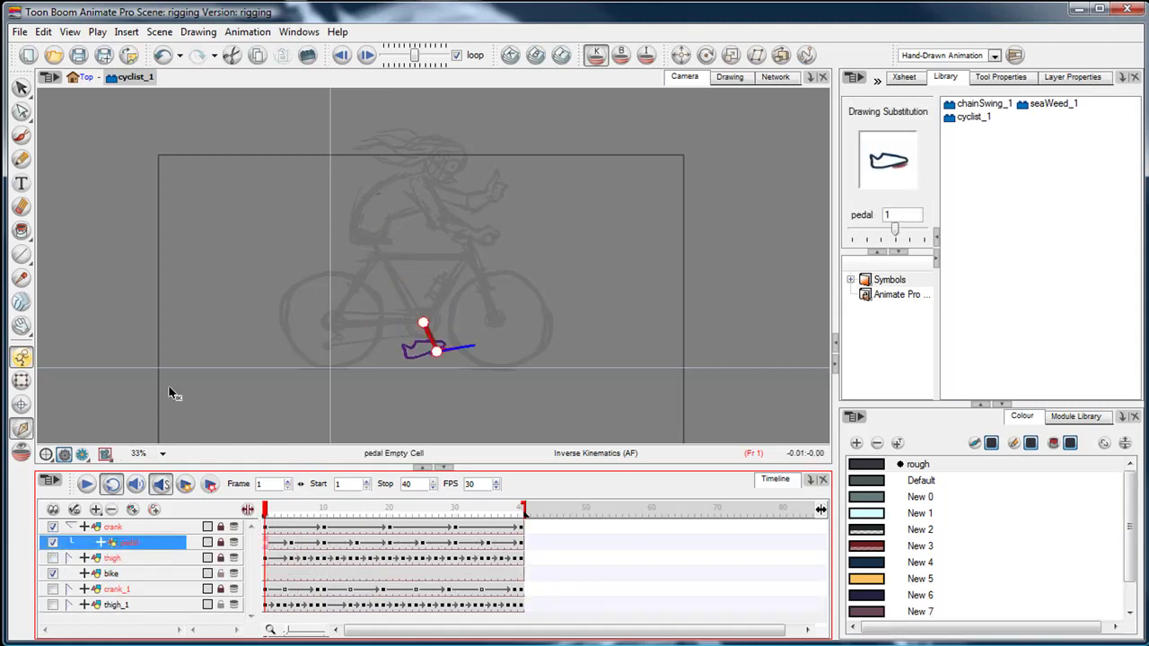
scroll(475, 302, up, 2)
drag(475, 303, 485, 188)
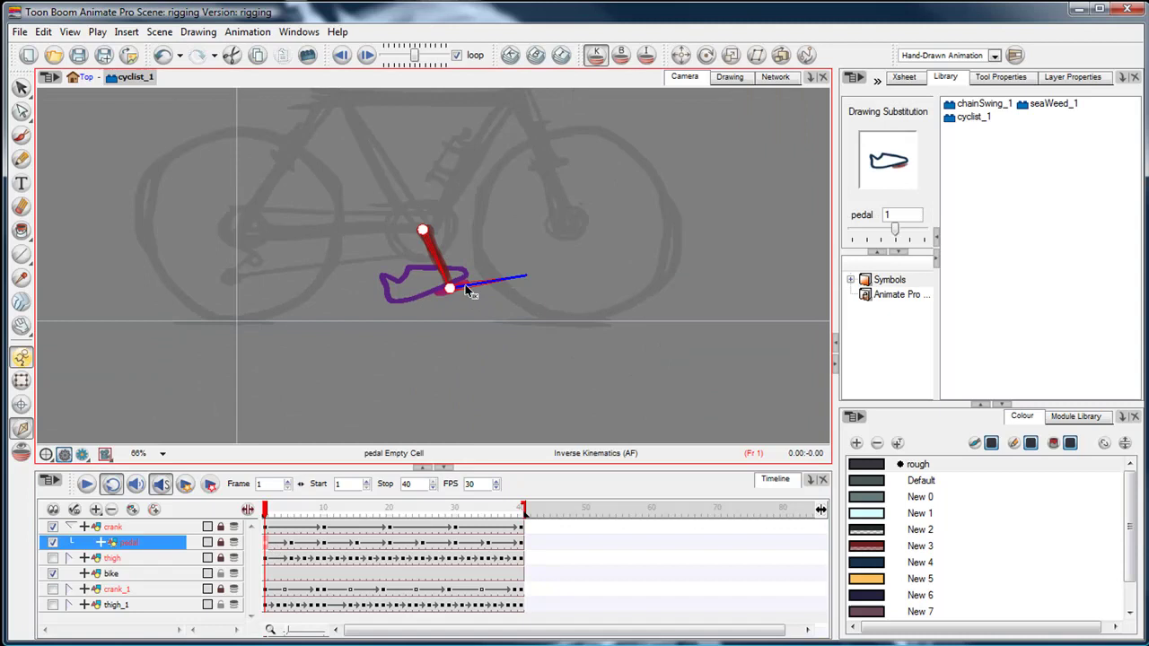
drag(269, 515, 377, 512)
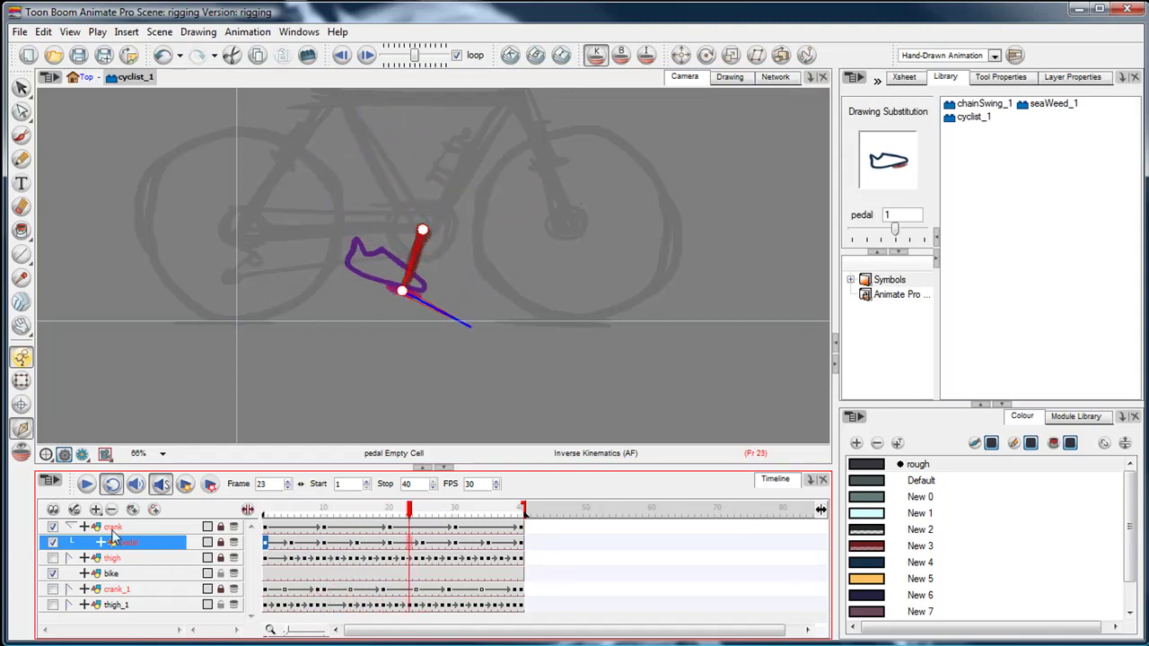
- Hide the crank layer, return to frame 1, and reactivate Inverse Kinematics on the pedal after checking it with the Select tool
click(52, 527)
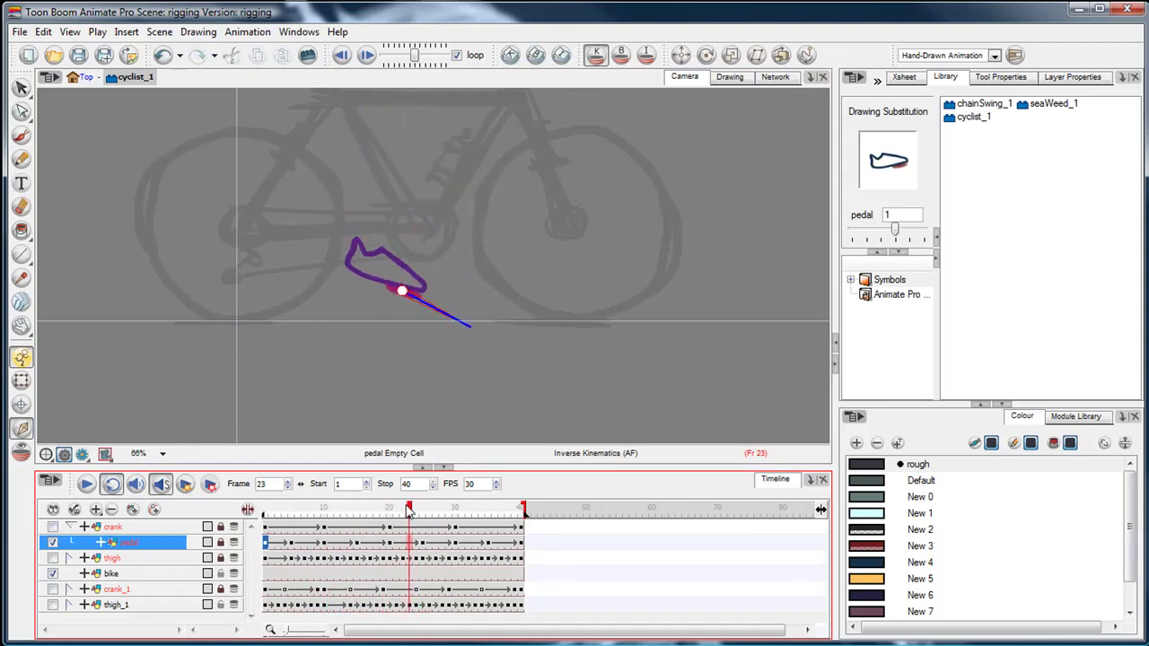
mouse_move(409, 510)
mouse_down()
mouse_move(269, 512)
mouse_move(444, 512)
mouse_move(247, 525)
mouse_up()
click(21, 88)
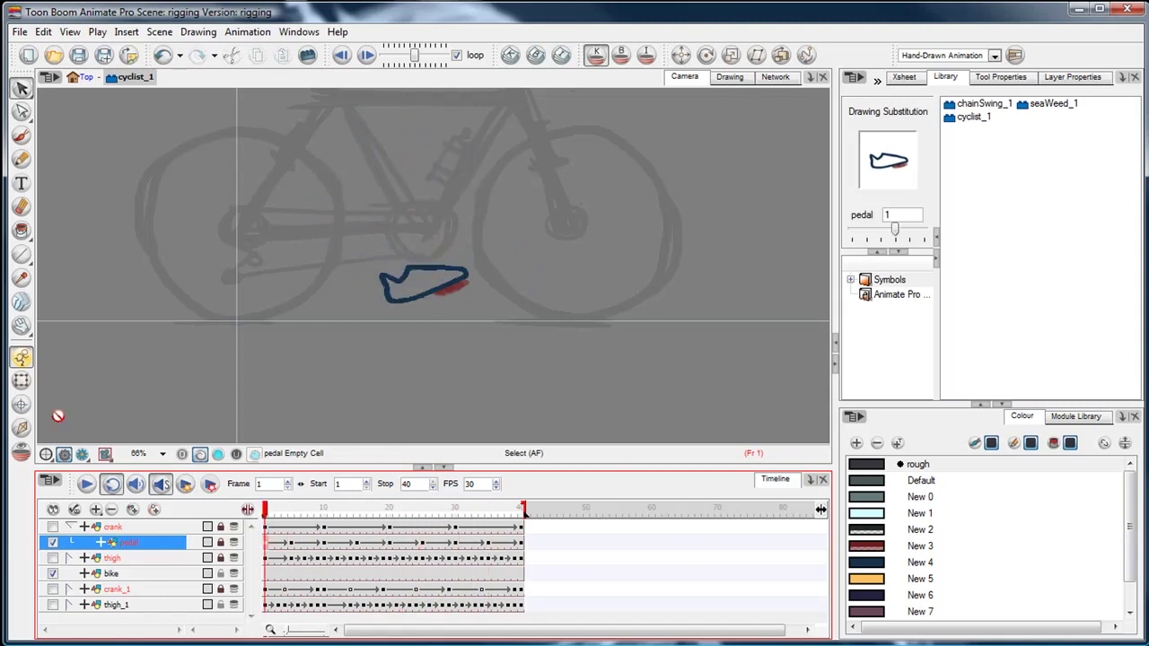
click(21, 428)
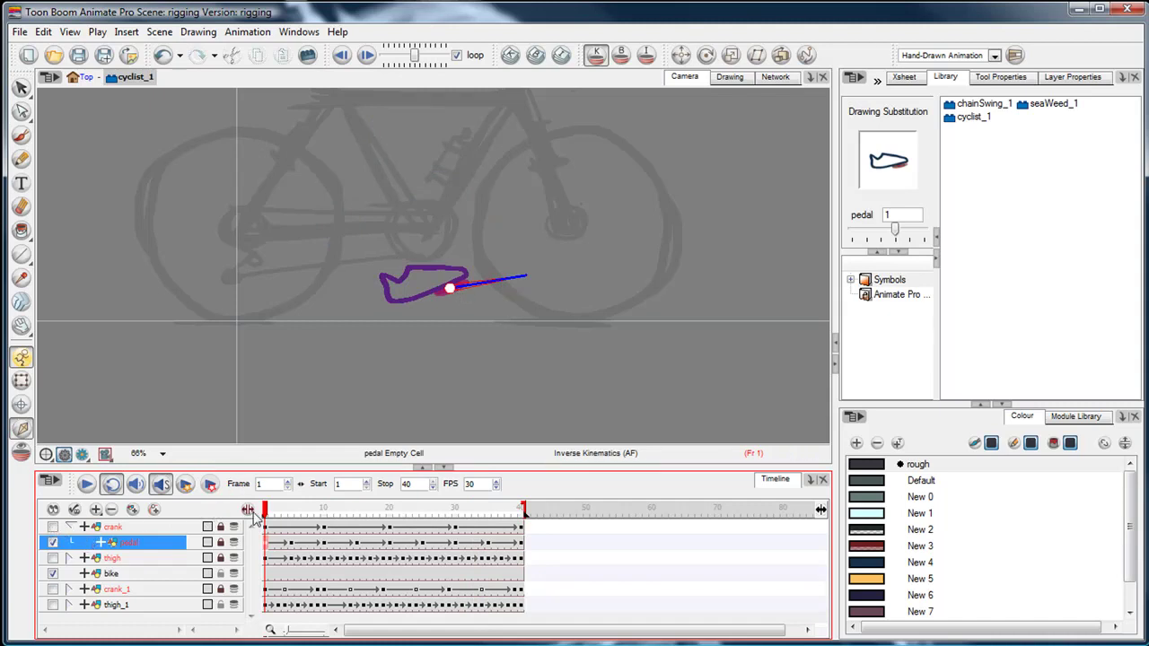
- Unlock the pedal and crank layers
click(500, 287)
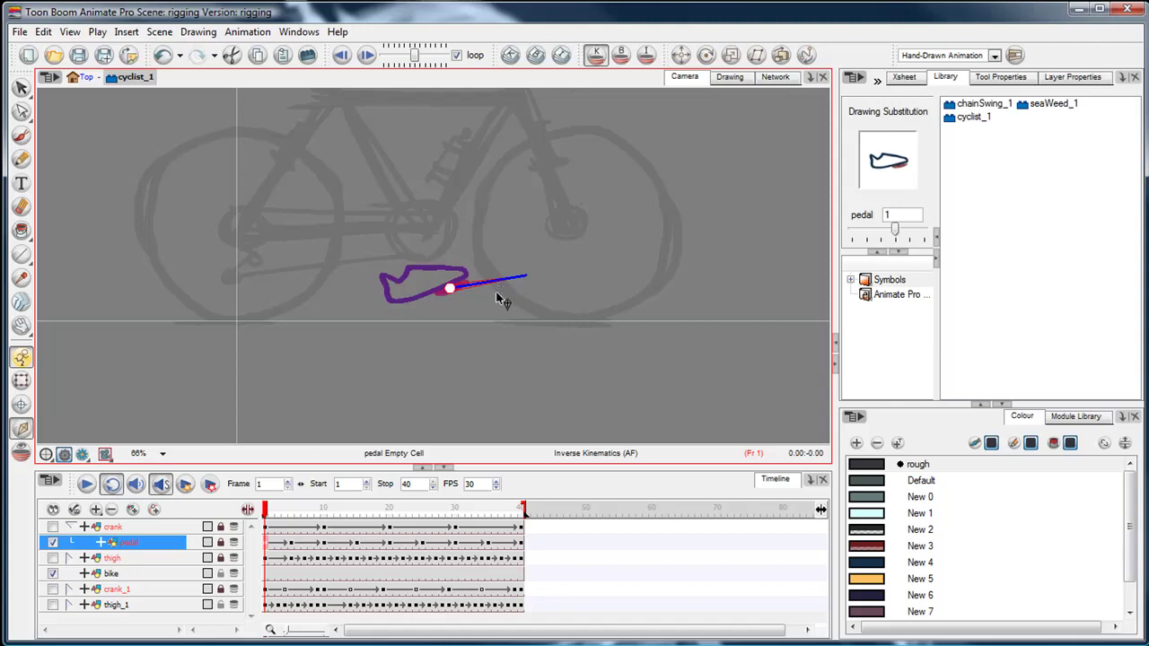
key(shift+t)
click(464, 287)
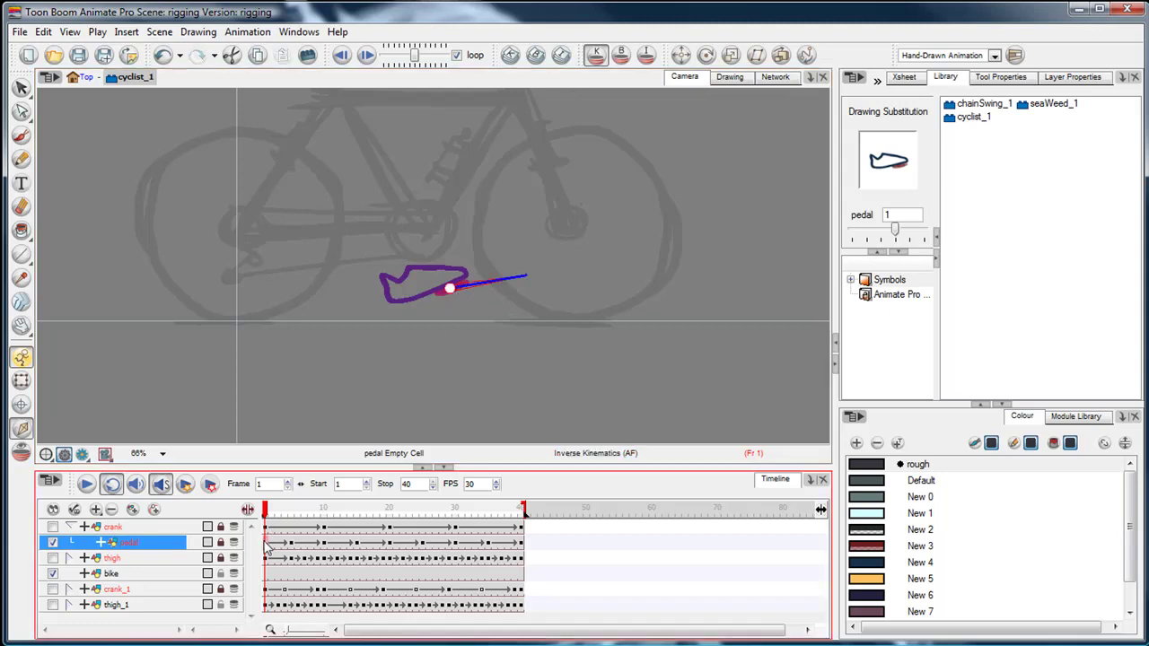
key(shift+t)
click(220, 542)
key(shift+t)
click(449, 288)
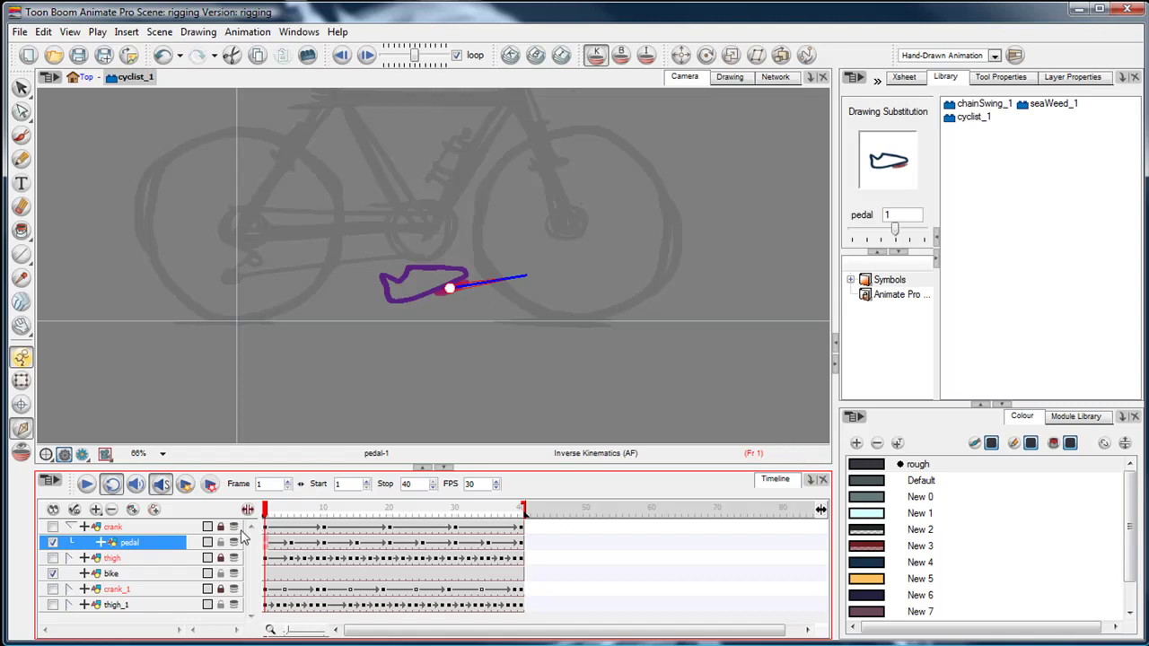
click(134, 527)
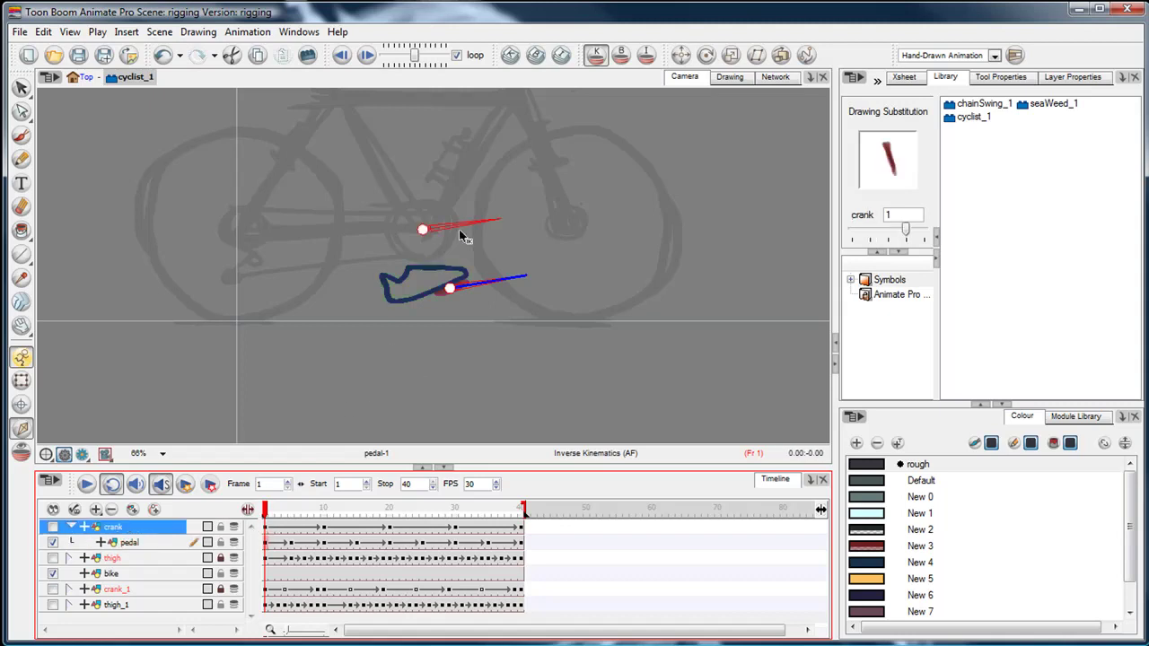
- Select the pedal with the Transform tool, try rotating it about its pivot, and switch back to Inverse Kinematics
click(481, 305)
key(shift+t)
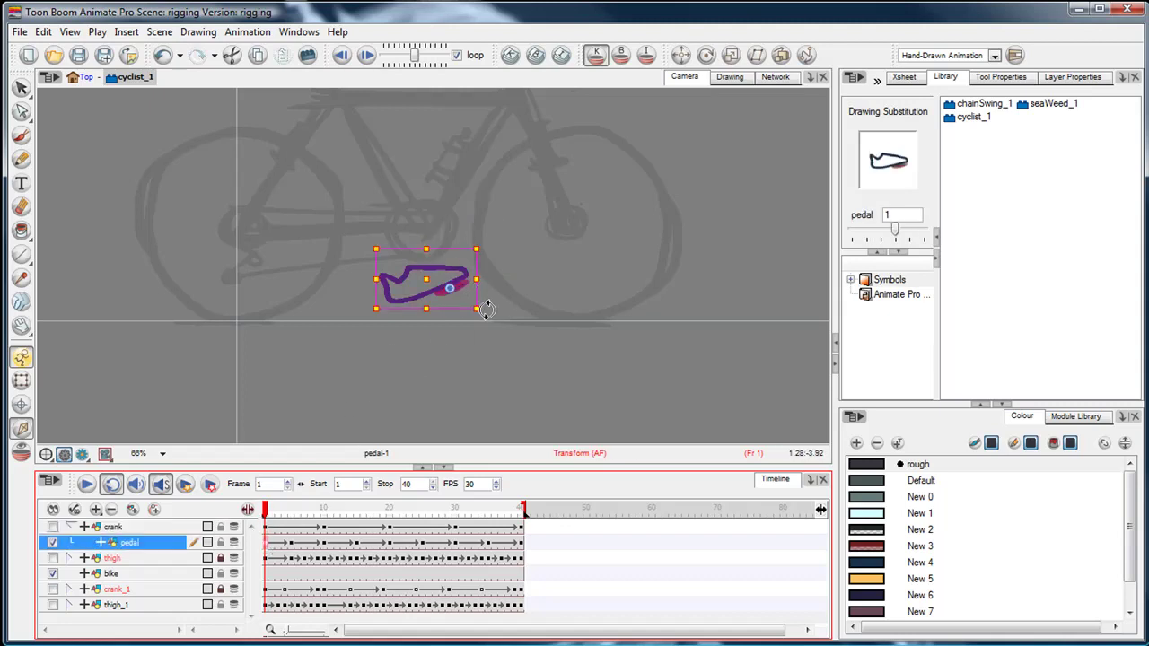
mouse_move(487, 313)
mouse_down()
mouse_move(467, 324)
mouse_move(481, 310)
mouse_up()
key(shift+i)
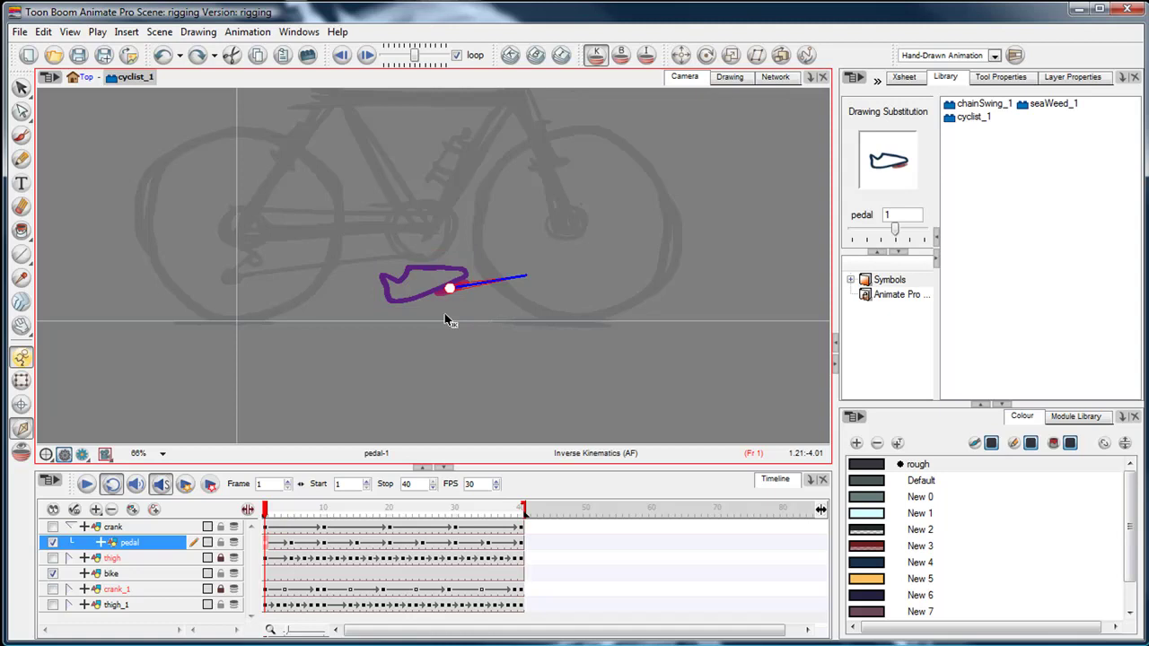
- Return to the scene's top level and bring the whole cut-out arm into view
click(87, 78)
scroll(368, 246, down, 4)
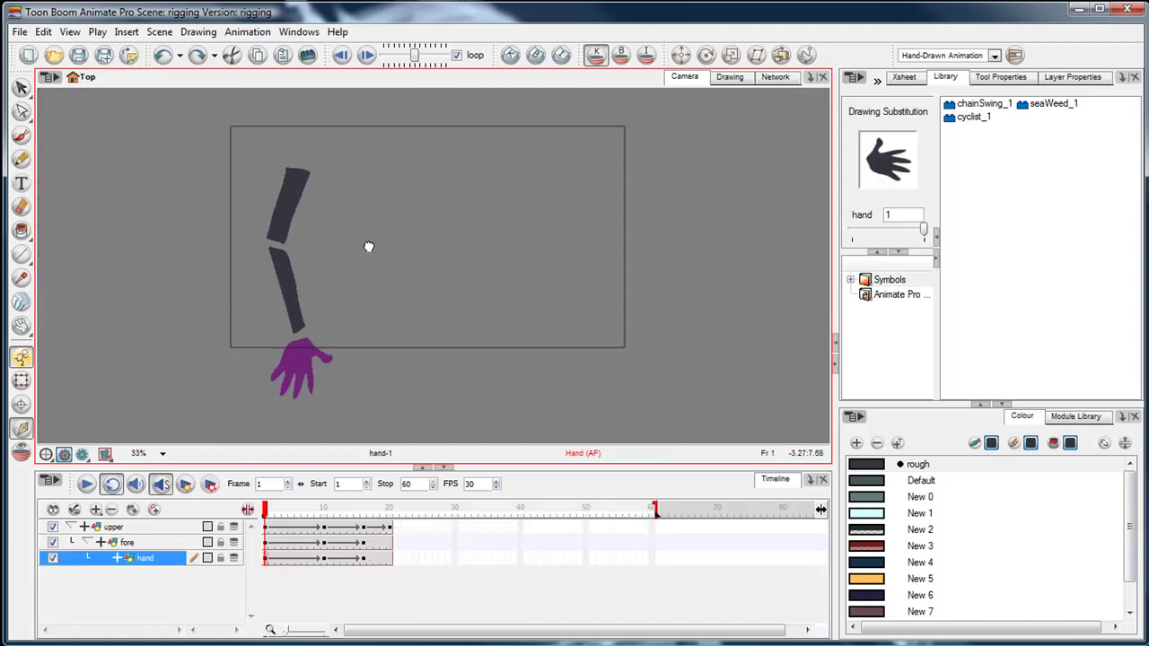
drag(410, 272, 434, 272)
scroll(433, 272, up, 1)
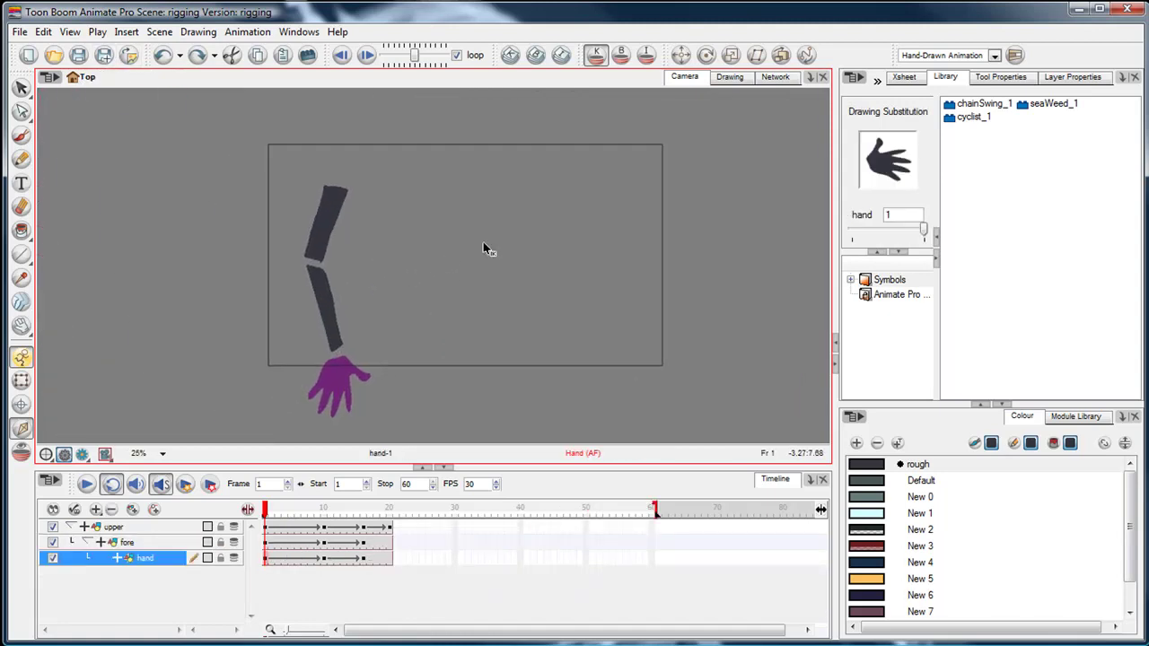
- Preview the cyclist_1 and chainSwing_1 symbols in the library, and clear the selection at frame 1
click(961, 124)
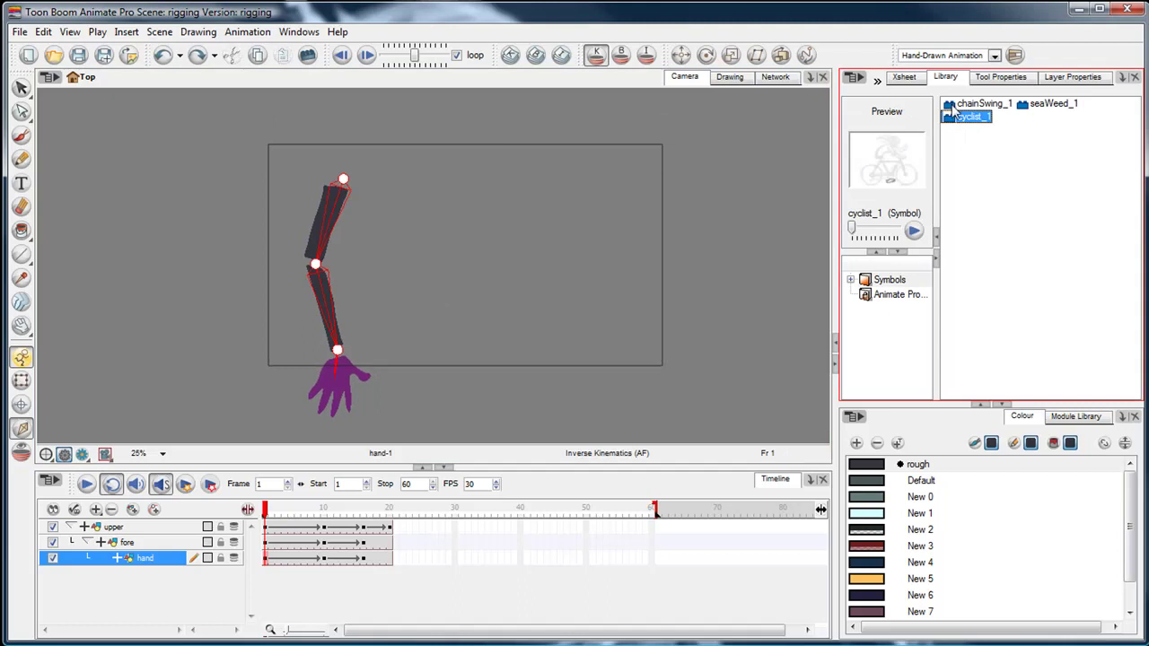
click(961, 104)
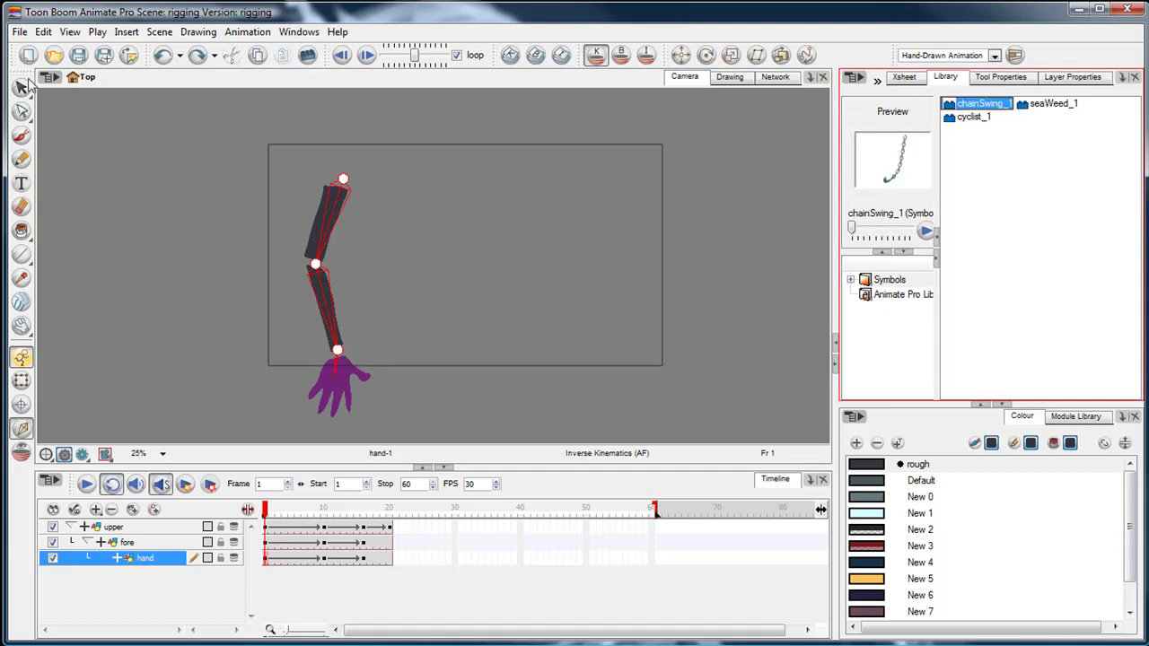
mouse_move(265, 525)
mouse_down()
mouse_move(382, 521)
mouse_move(265, 522)
mouse_up()
key(Escape)
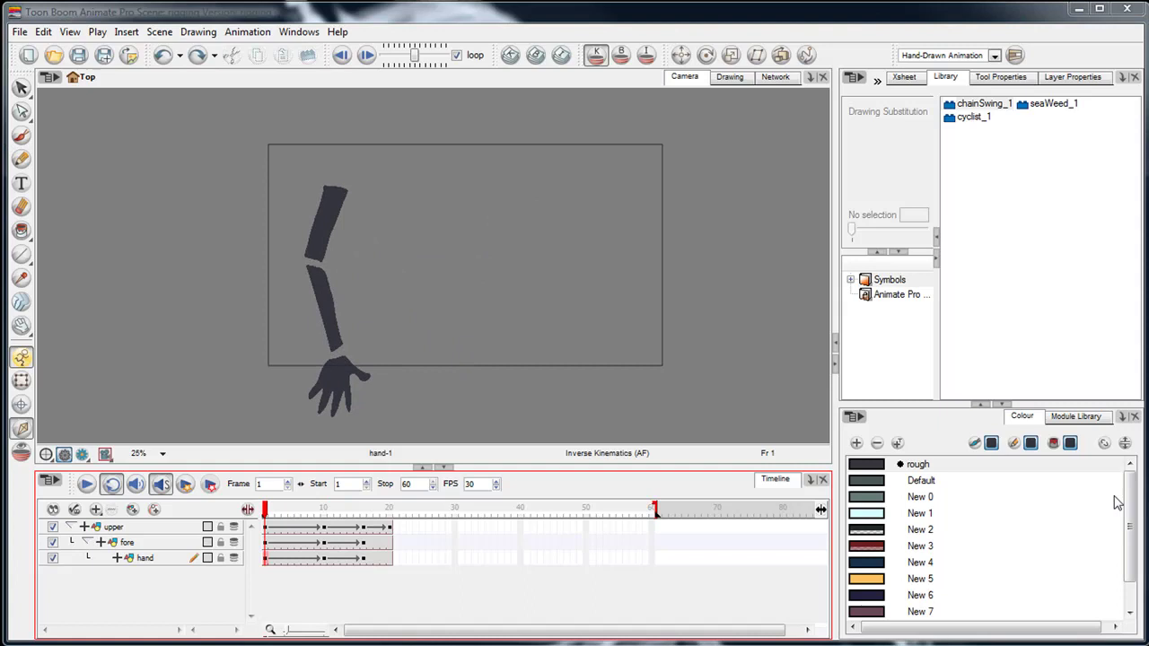
scroll(457, 249, up, 1)
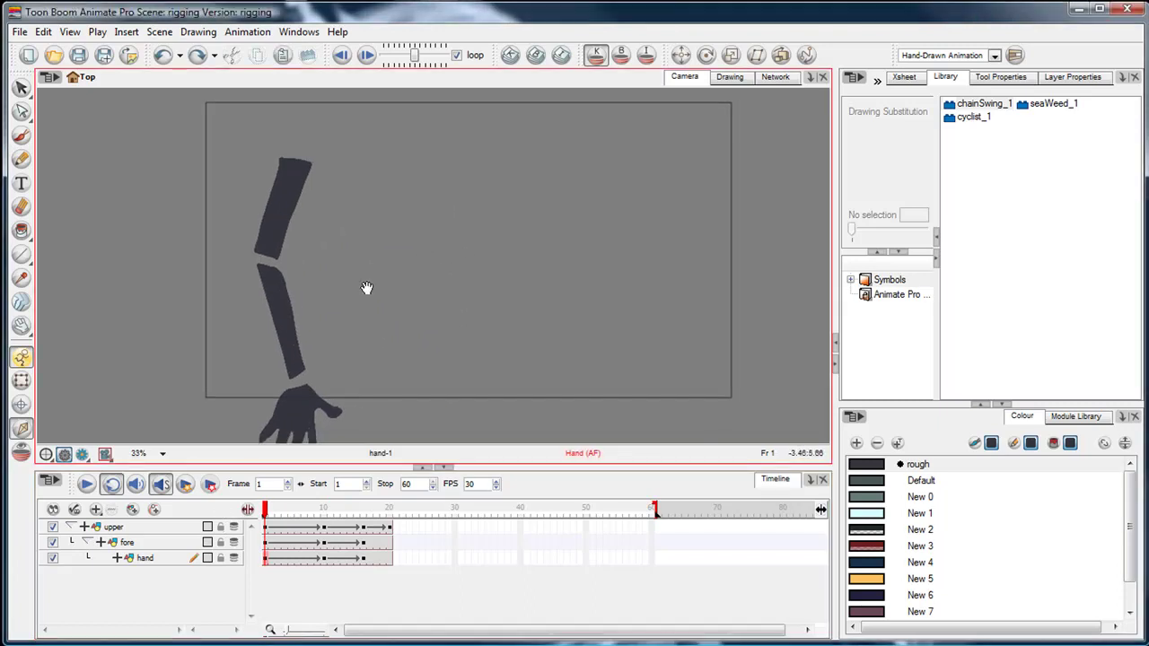
mouse_move(269, 514)
mouse_down()
mouse_move(390, 516)
mouse_move(268, 512)
mouse_up()
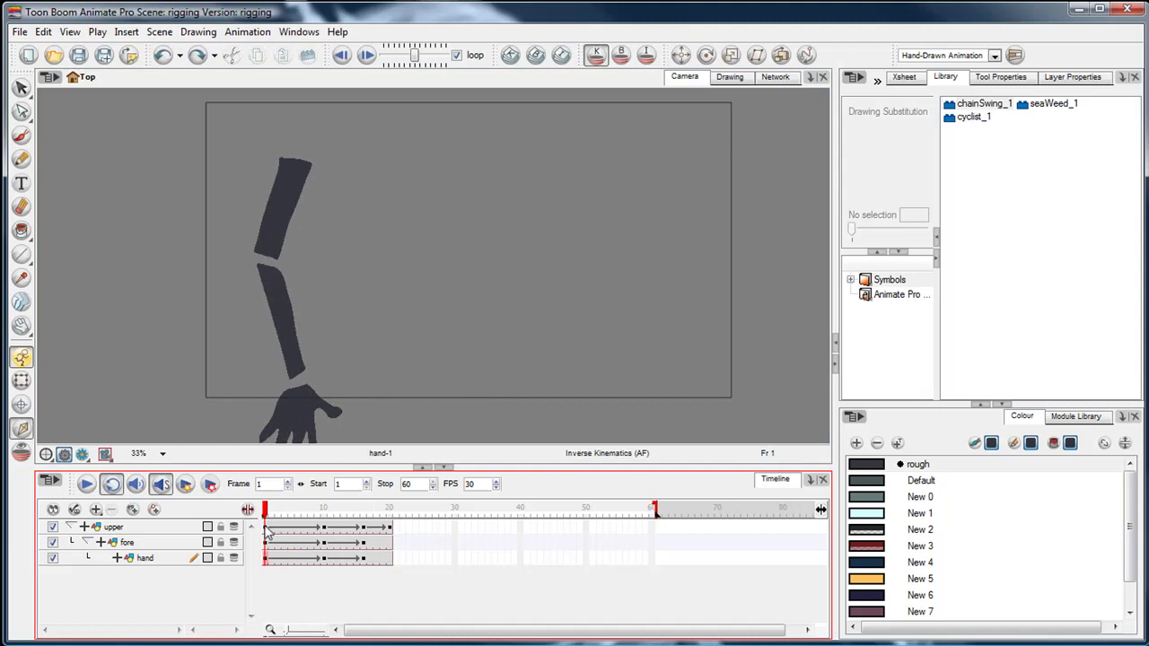
- Go from the upper arm's first key to frame 10 and raise the hand with Inverse Kinematics, bending the arm at the elbow
click(270, 528)
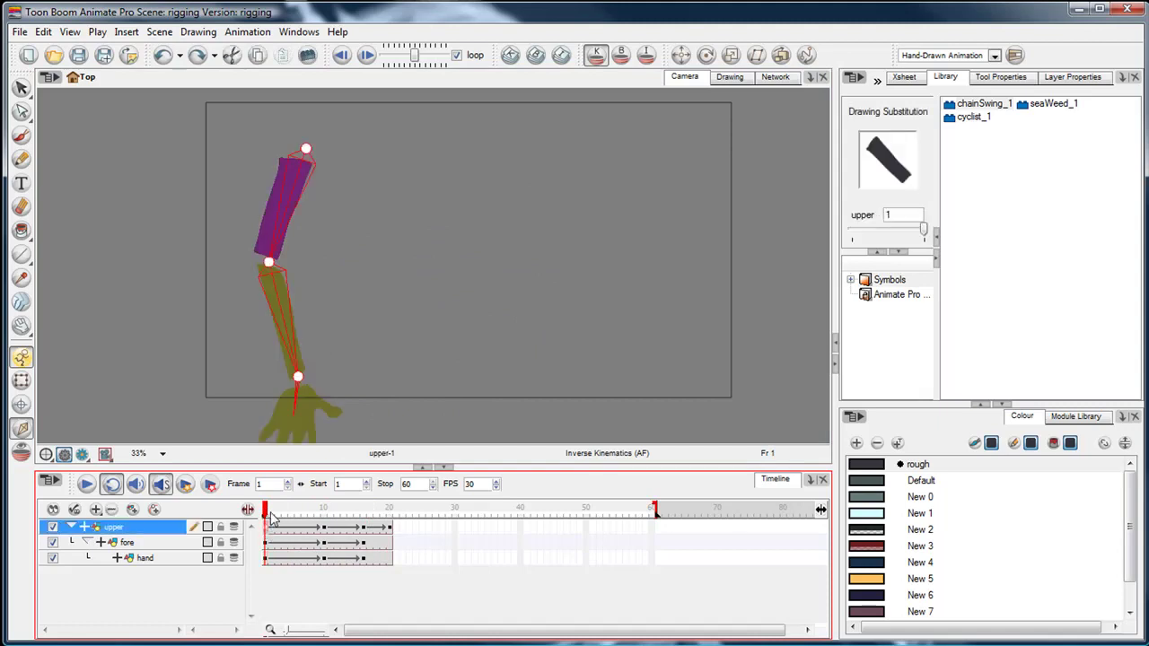
drag(267, 512, 324, 512)
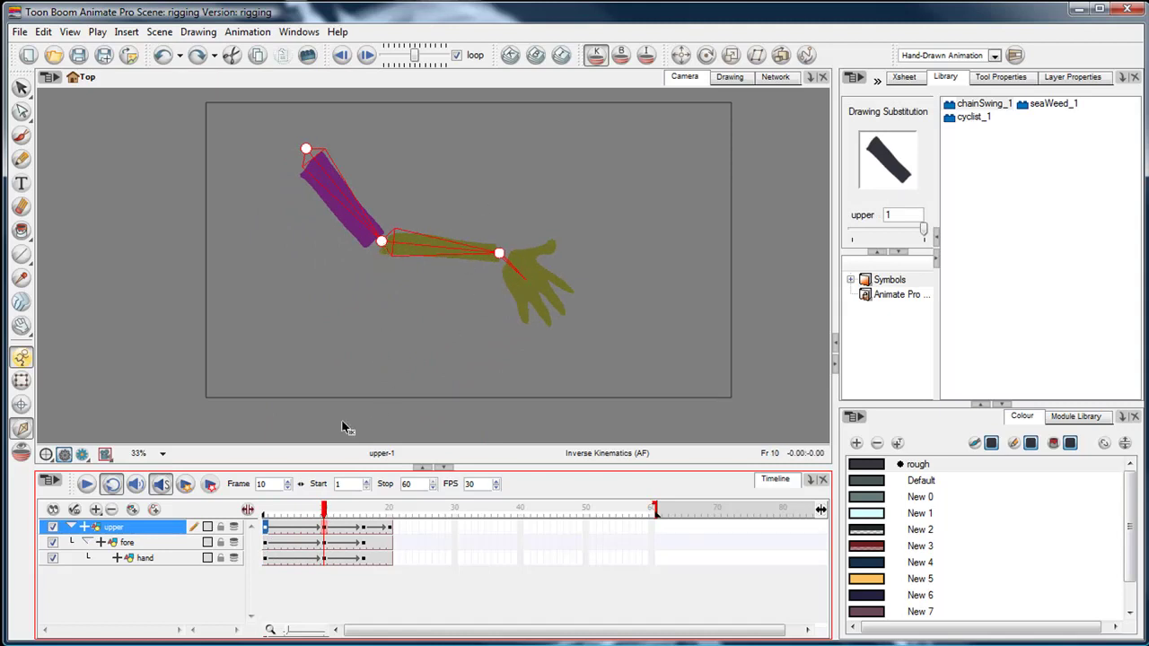
click(327, 558)
drag(513, 275, 519, 192)
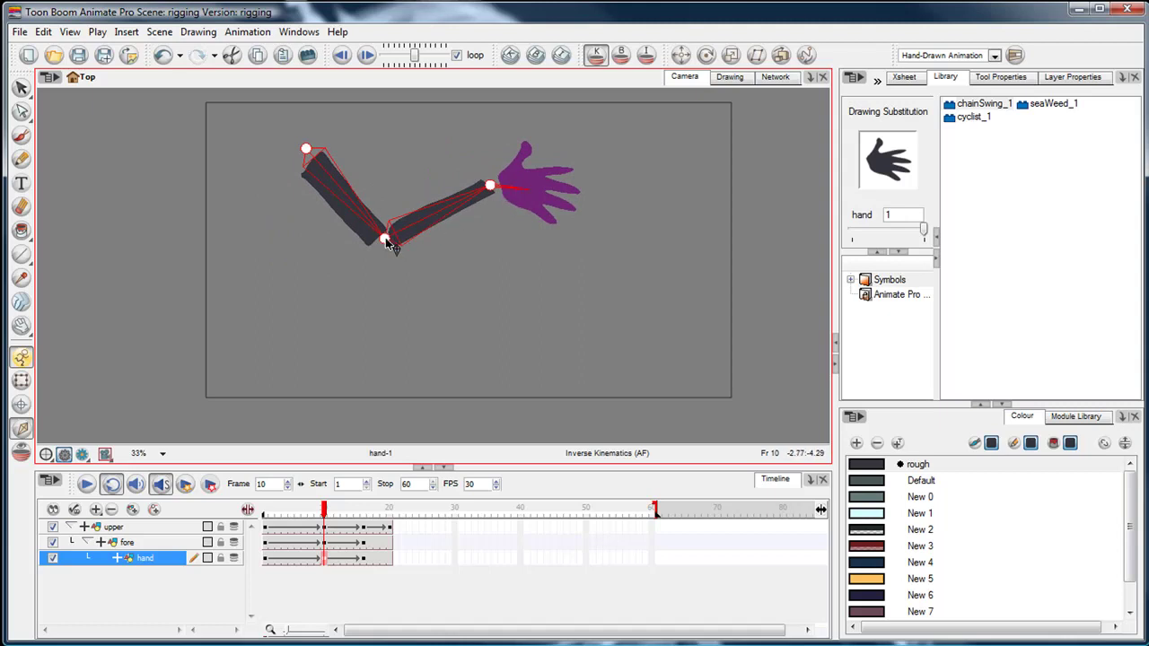
mouse_move(504, 204)
mouse_down()
mouse_move(498, 190)
mouse_move(511, 221)
mouse_move(473, 160)
mouse_move(512, 250)
mouse_move(505, 205)
mouse_move(530, 182)
mouse_move(526, 225)
mouse_move(508, 210)
mouse_move(544, 203)
mouse_move(515, 209)
mouse_up()
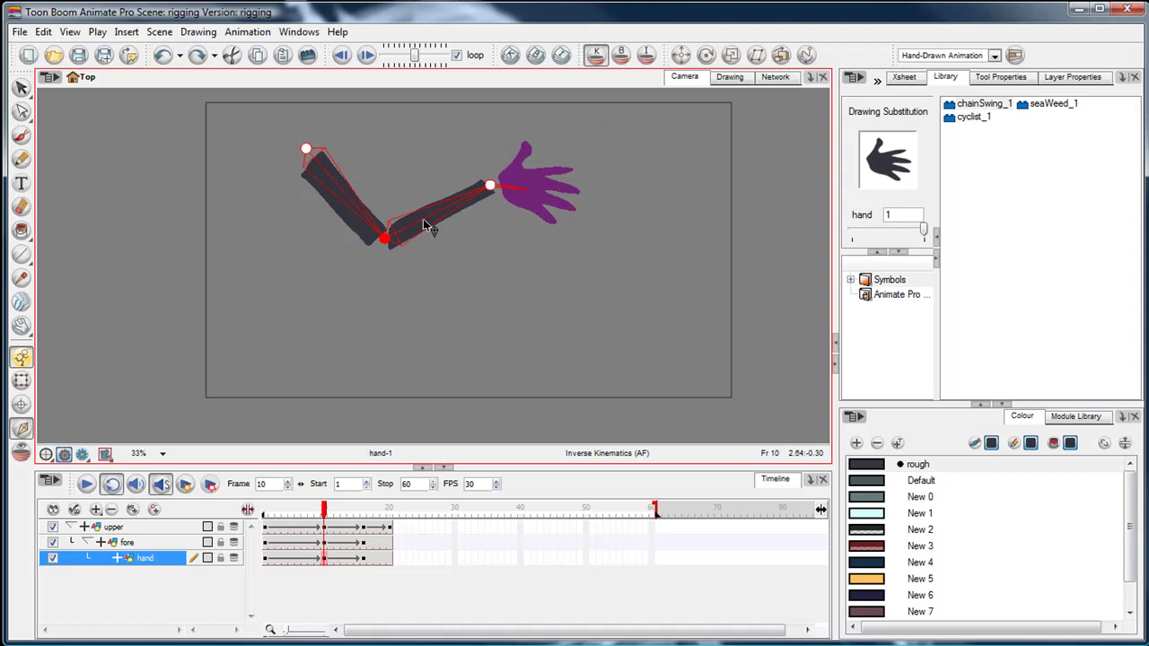
- Examine the elbow joint and upper-arm bone, and show the Inverse Kinematics tool properties for the hand's bone
click(385, 241)
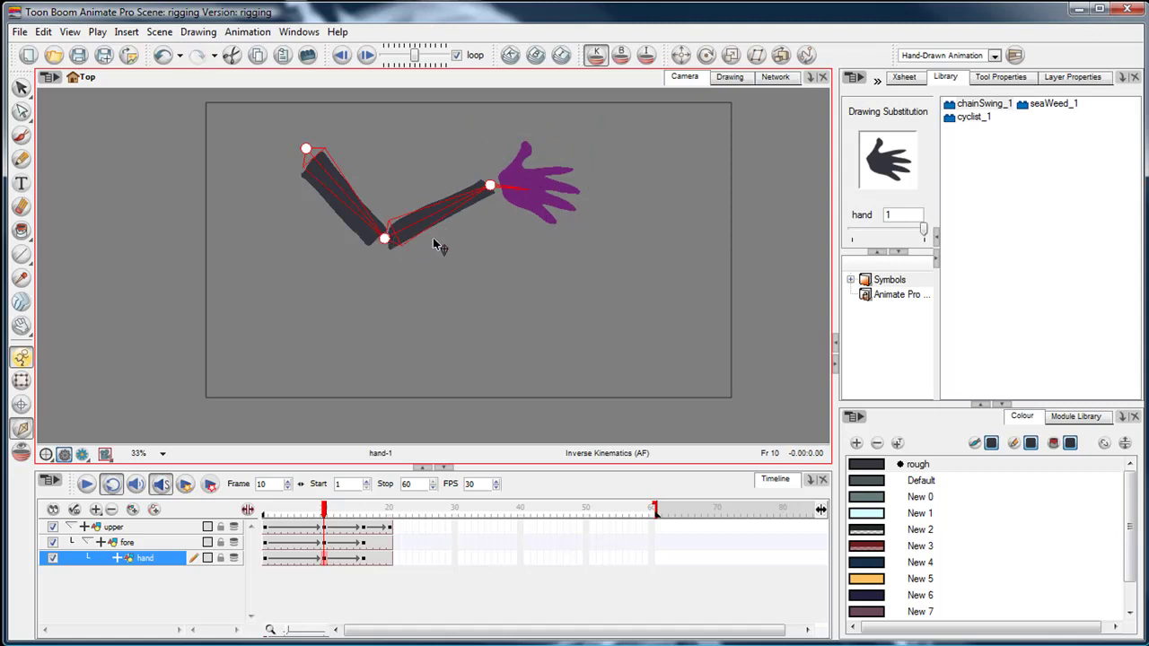
click(342, 199)
drag(498, 186, 466, 210)
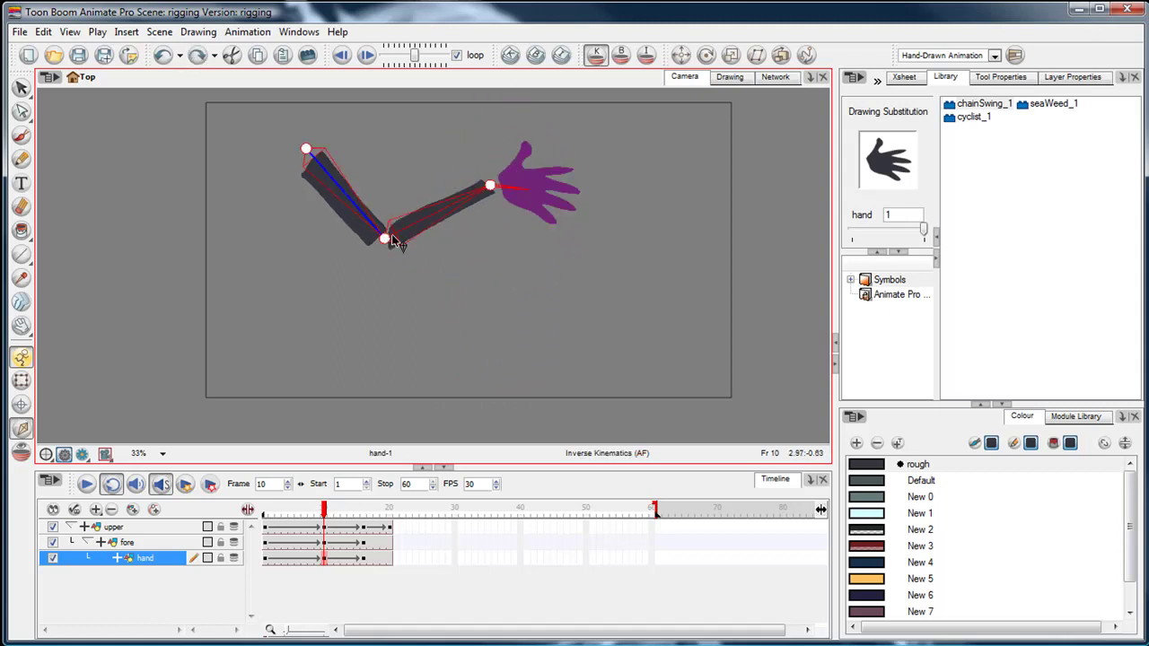
click(349, 199)
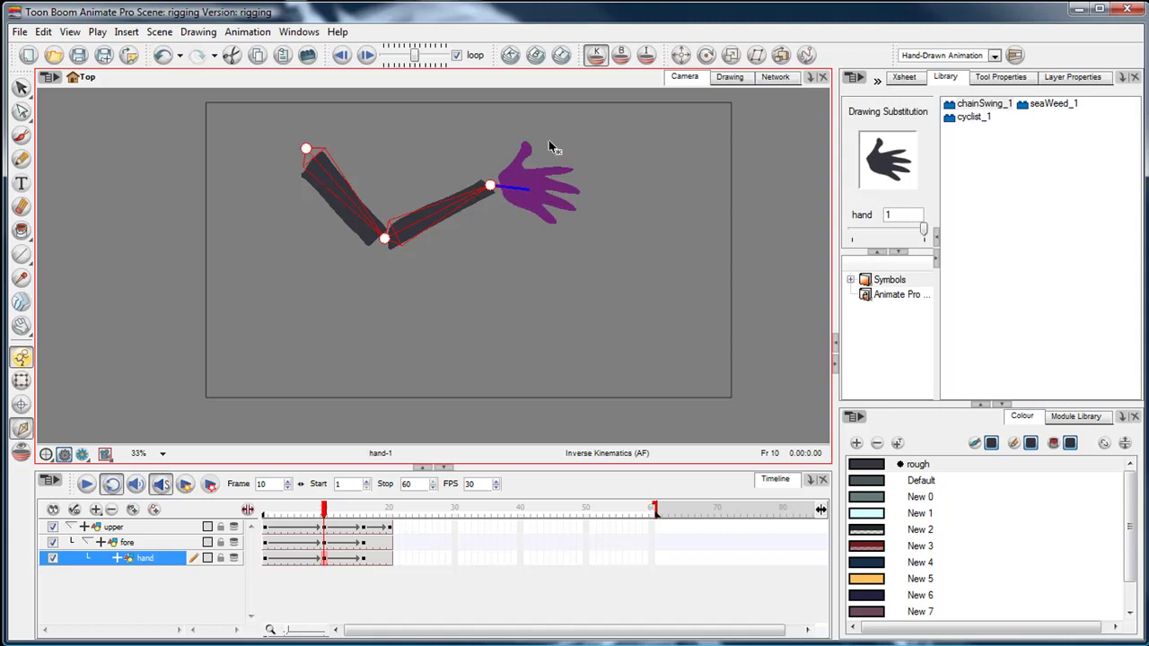
click(993, 79)
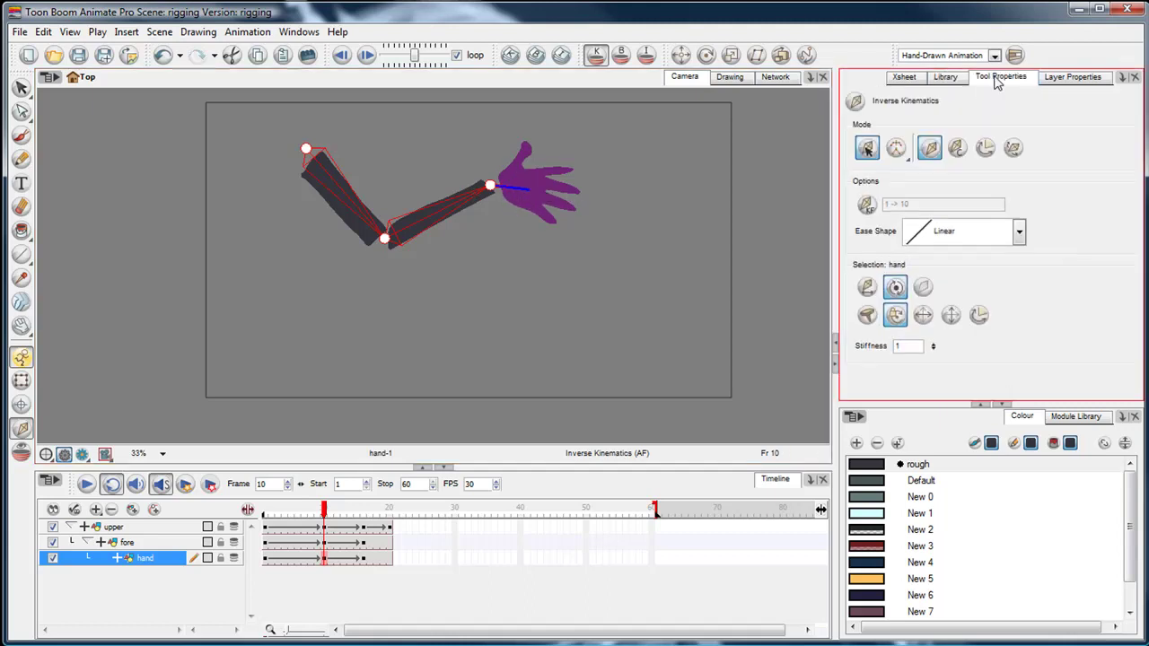
click(896, 316)
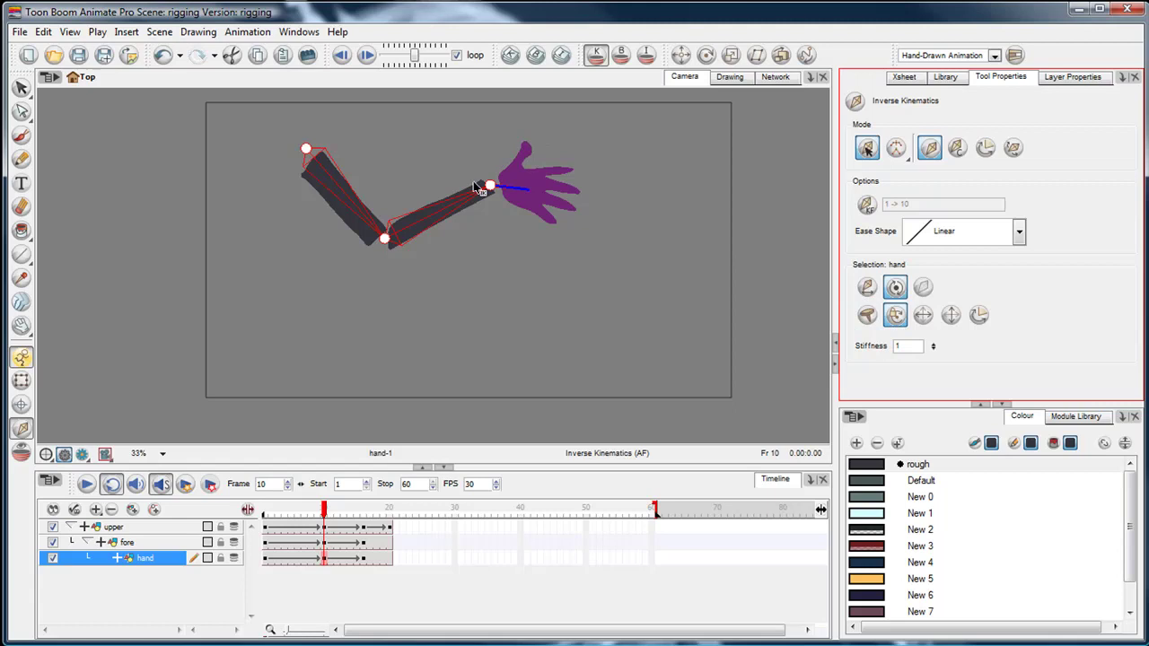
- Swing the arm by its hand bone at frame 10, leave it slightly lower and closer to the shoulder, and deselect at frame 1
drag(508, 194, 269, 244)
drag(371, 253, 530, 227)
drag(413, 130, 467, 212)
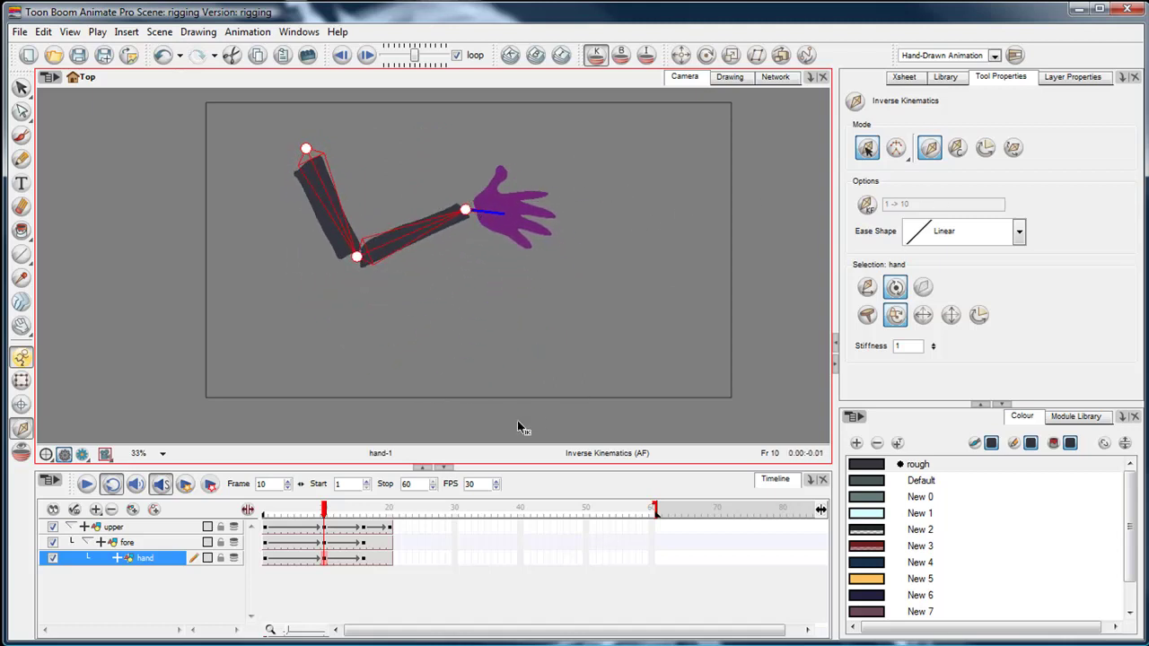
key(Escape)
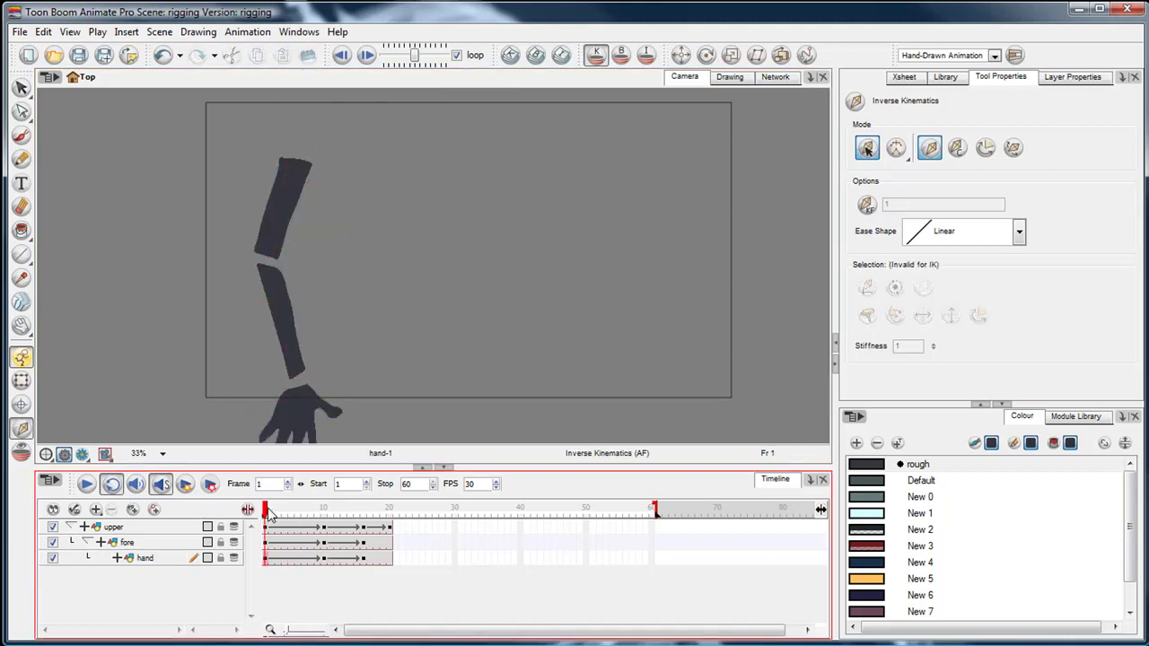